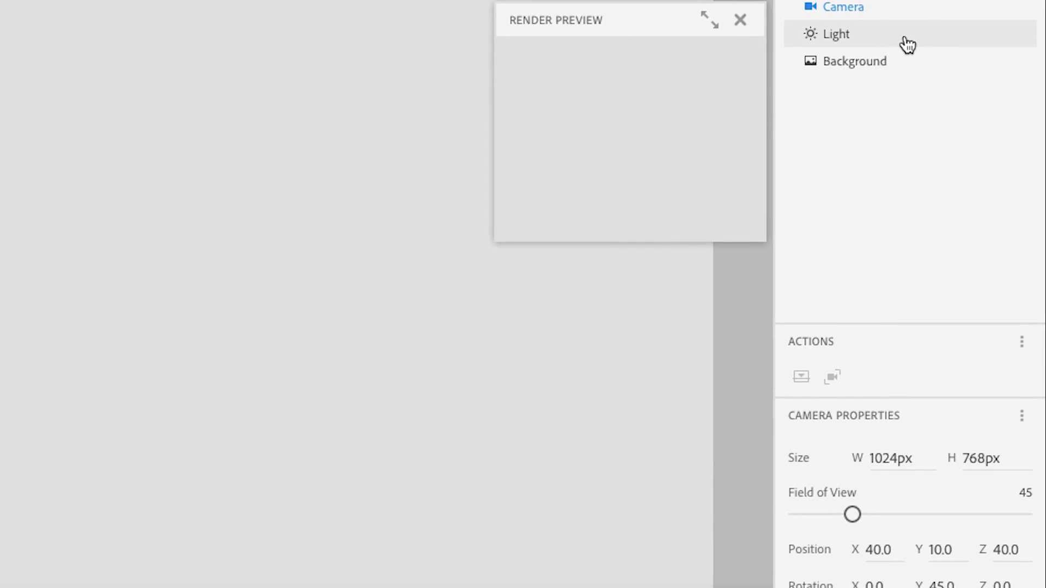
# Step: Review the background properties and browse the starter assets by kits, models, materials, lights and images
pyautogui.click(908, 137)
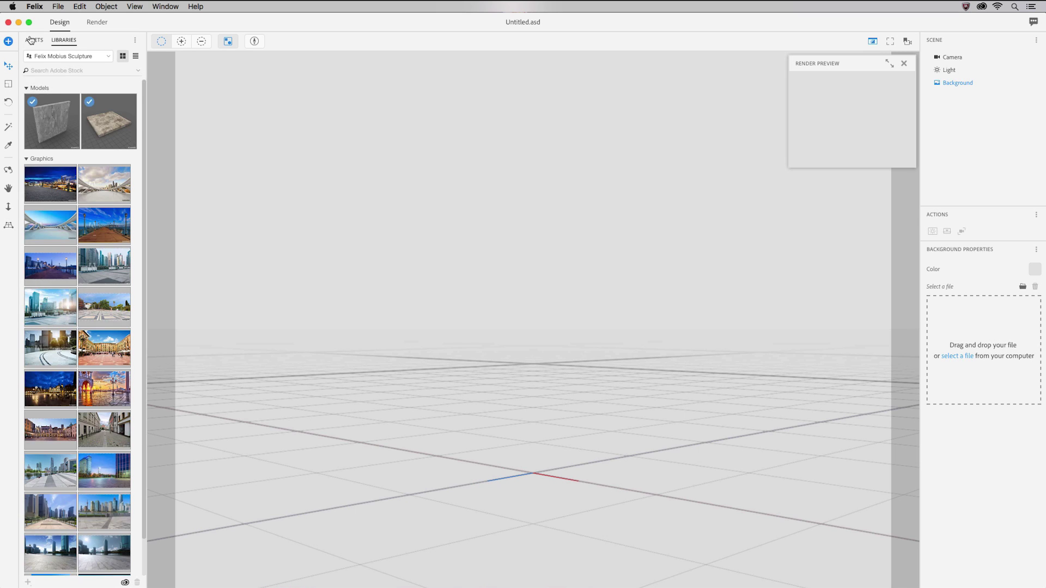
pyautogui.click(30, 75)
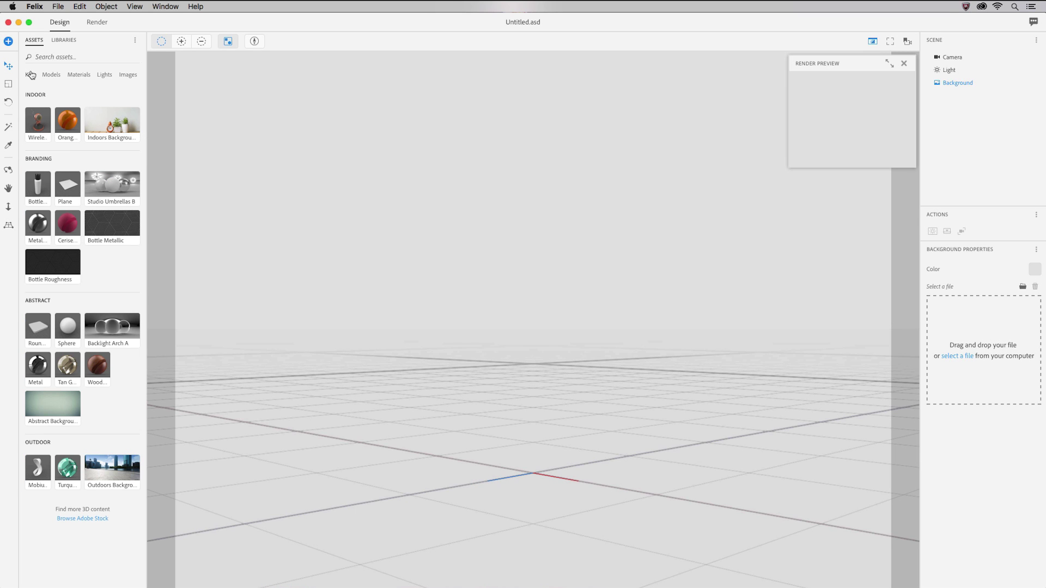
pyautogui.click(49, 76)
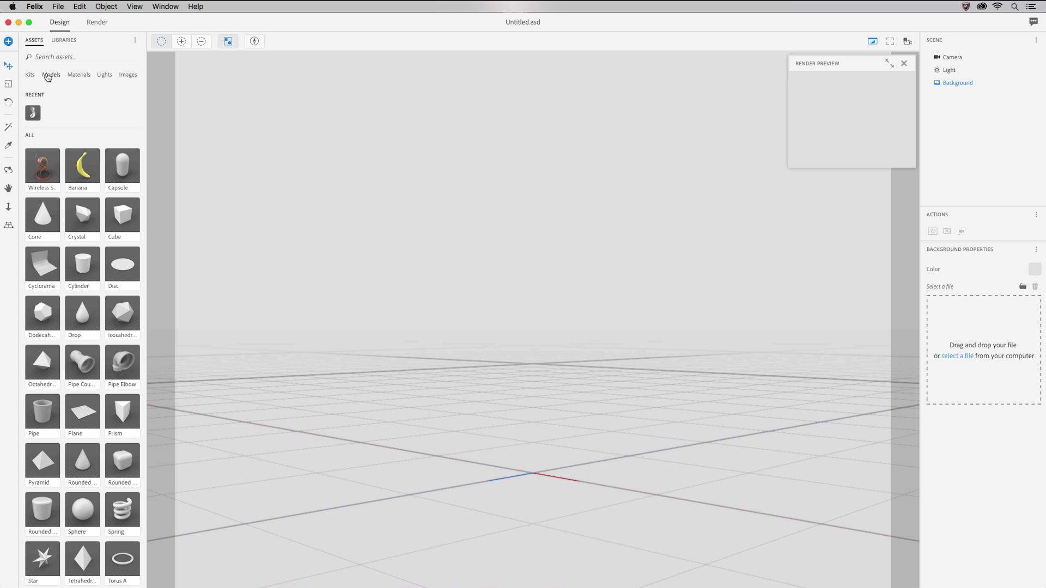
pyautogui.click(89, 77)
pyautogui.click(105, 76)
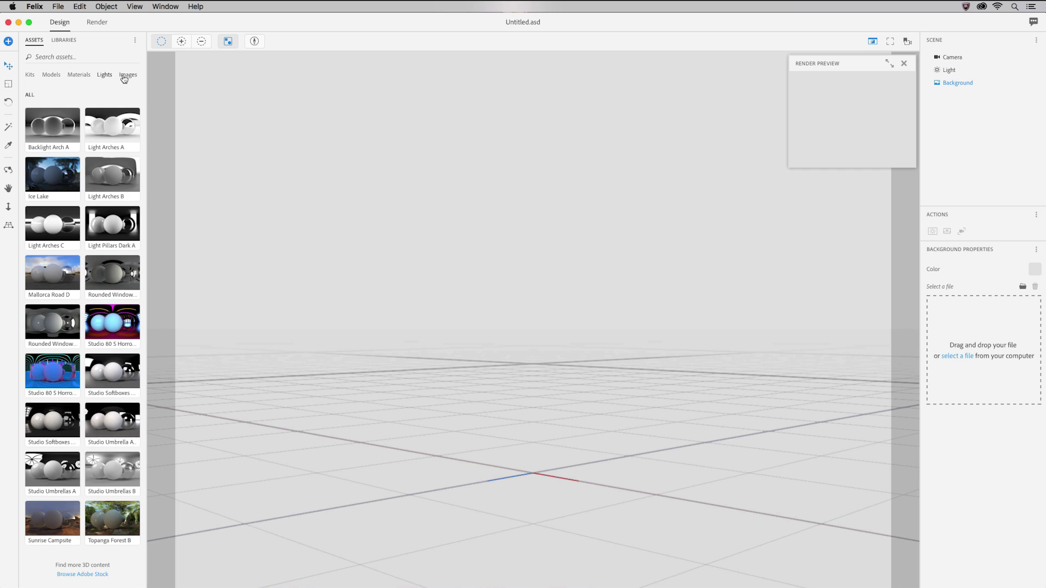
pyautogui.click(124, 77)
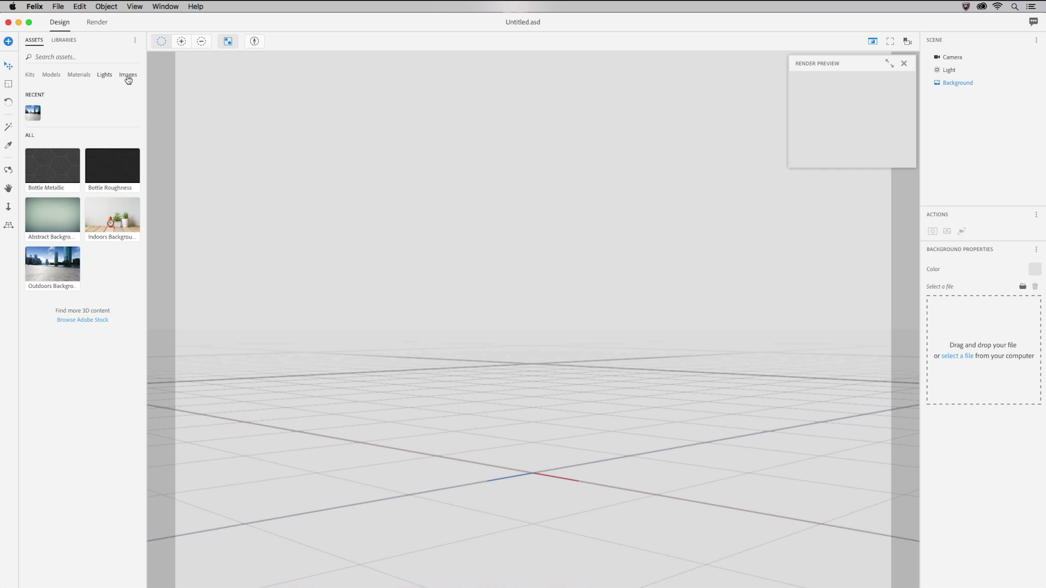
pyautogui.click(30, 77)
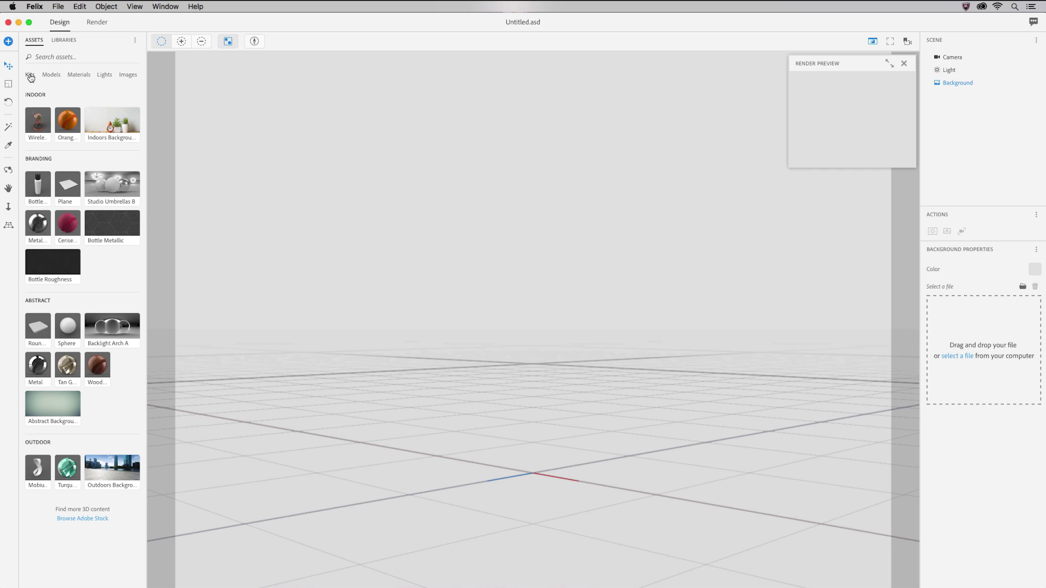
# Step: Add the Outdoor kit's Mobius Strip model to the scene and open its material properties
pyautogui.click(38, 469)
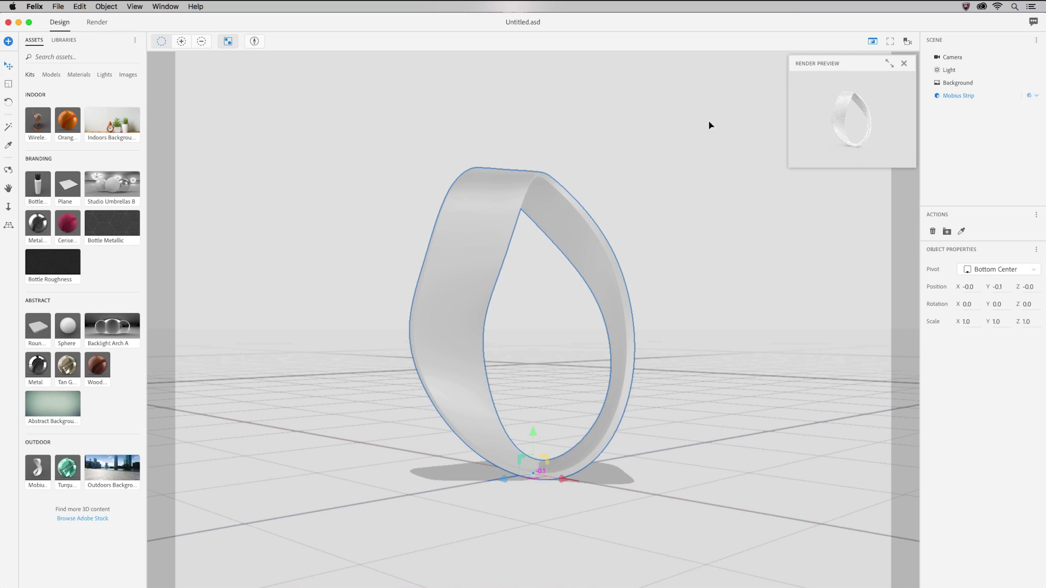
pyautogui.click(1035, 96)
# Step: Search Adobe Stock for "concrete" models from the libraries, look over the results, and clear the search
pyautogui.click(64, 40)
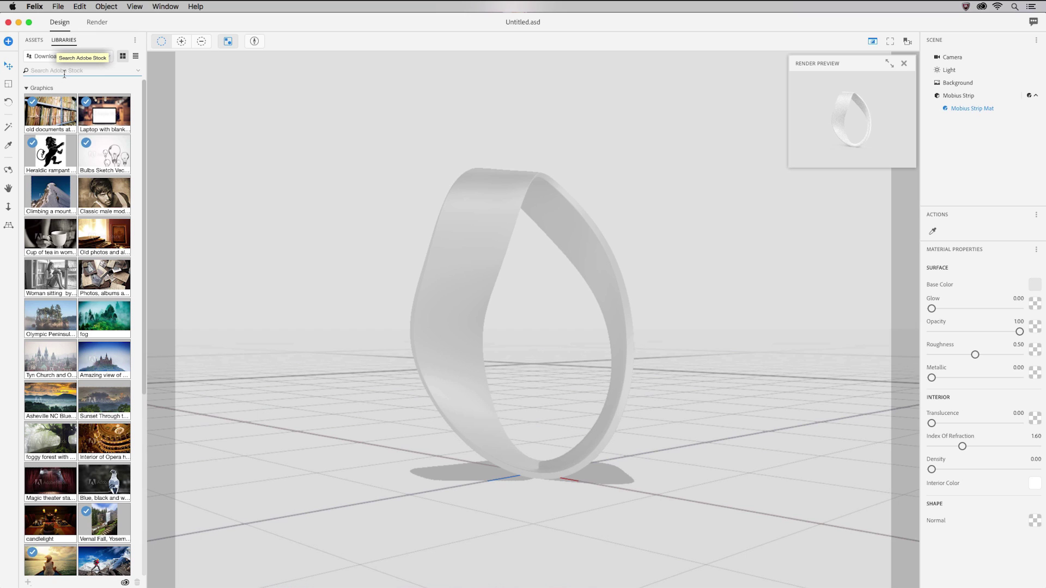
pyautogui.write('concrete')
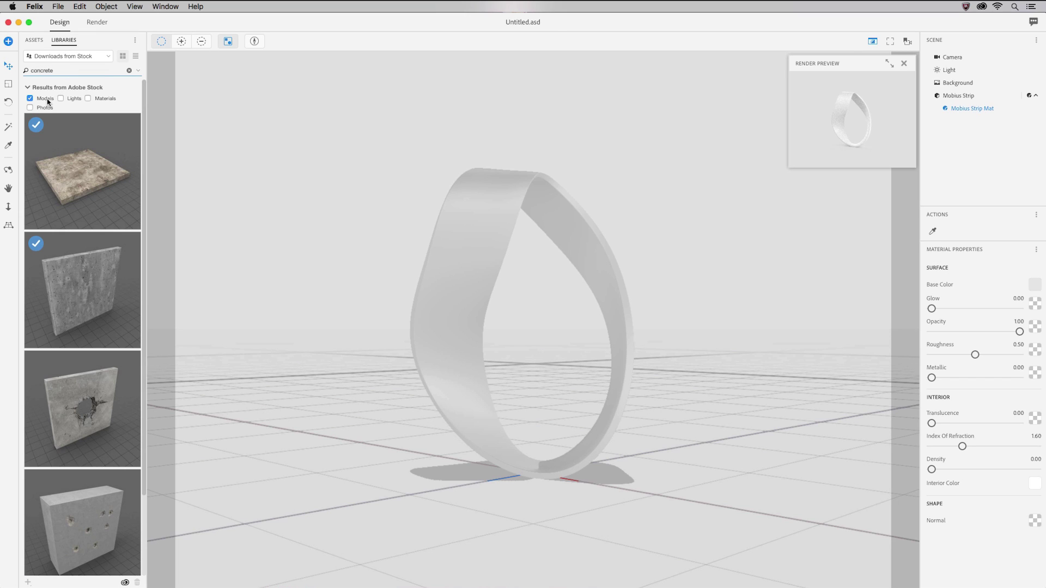
pyautogui.moveTo(63, 138)
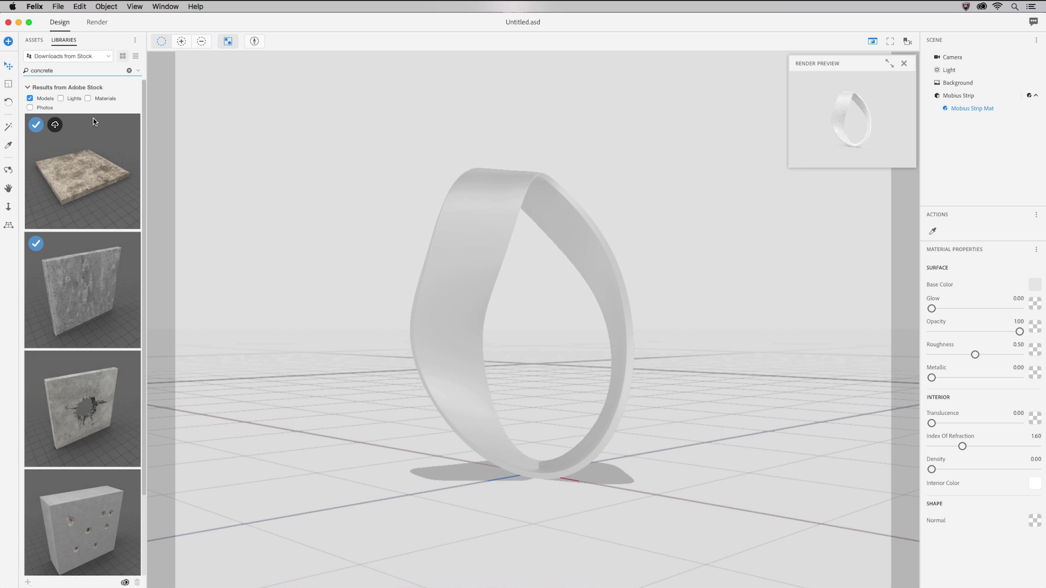
pyautogui.moveTo(56, 71); pyautogui.dragTo(25, 71)
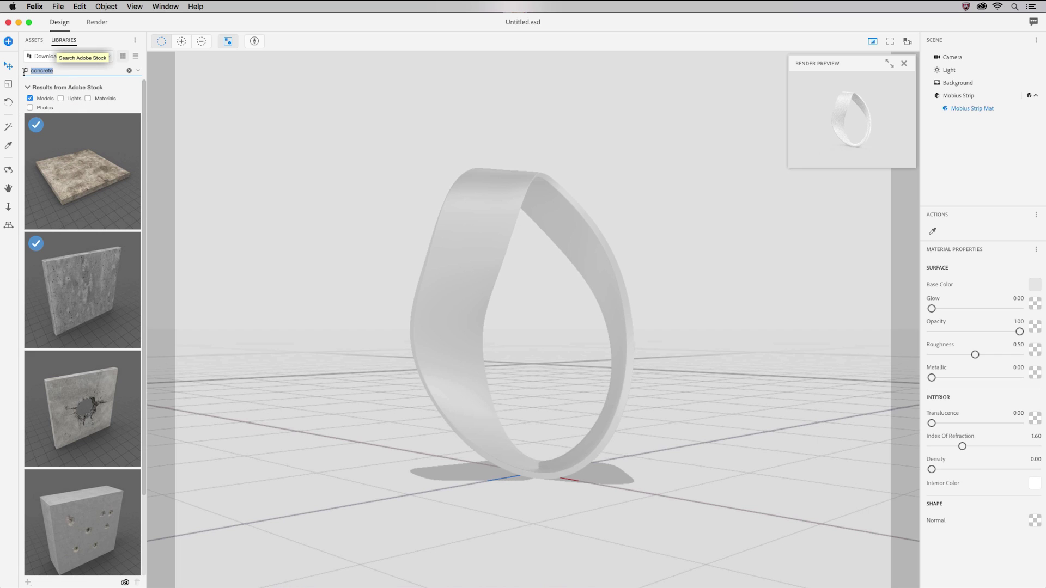
pyautogui.press('BackSpace')
# Step: Switch to the Felix Mobius Sculpture library and place its flat concrete slab model in the scene
pyautogui.click(108, 59)
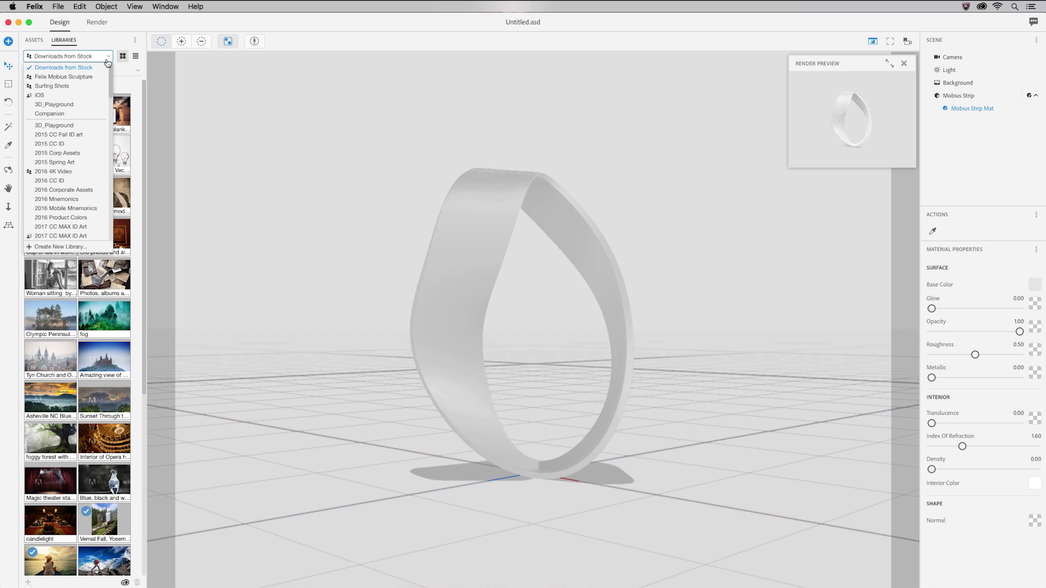
pyautogui.click(92, 77)
pyautogui.moveTo(108, 118); pyautogui.dragTo(309, 201)
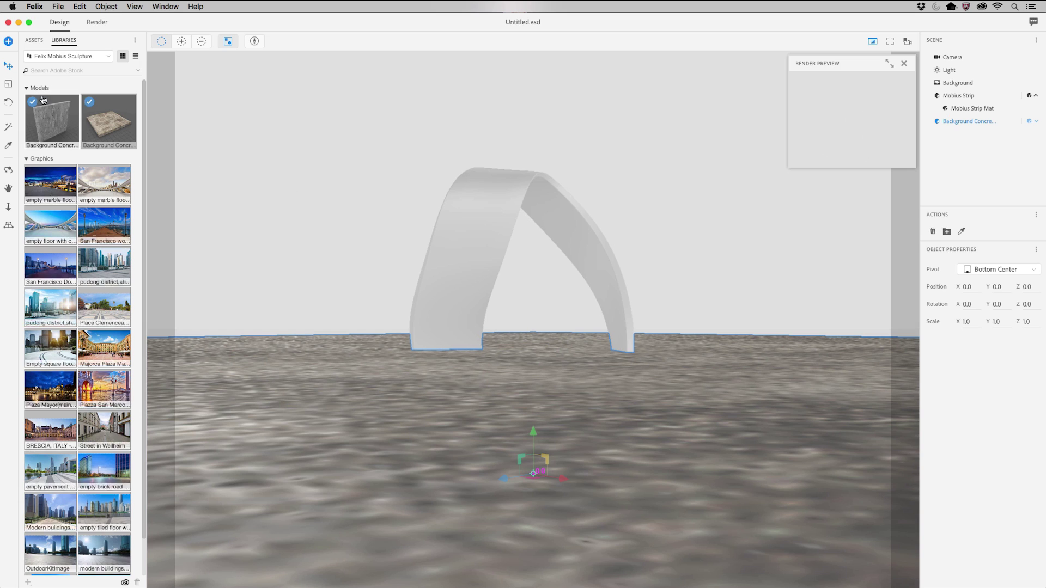
# Step: Scale the concrete slab down uniformly to 0.2 so it forms a base under the Mobius strip
pyautogui.press('s')
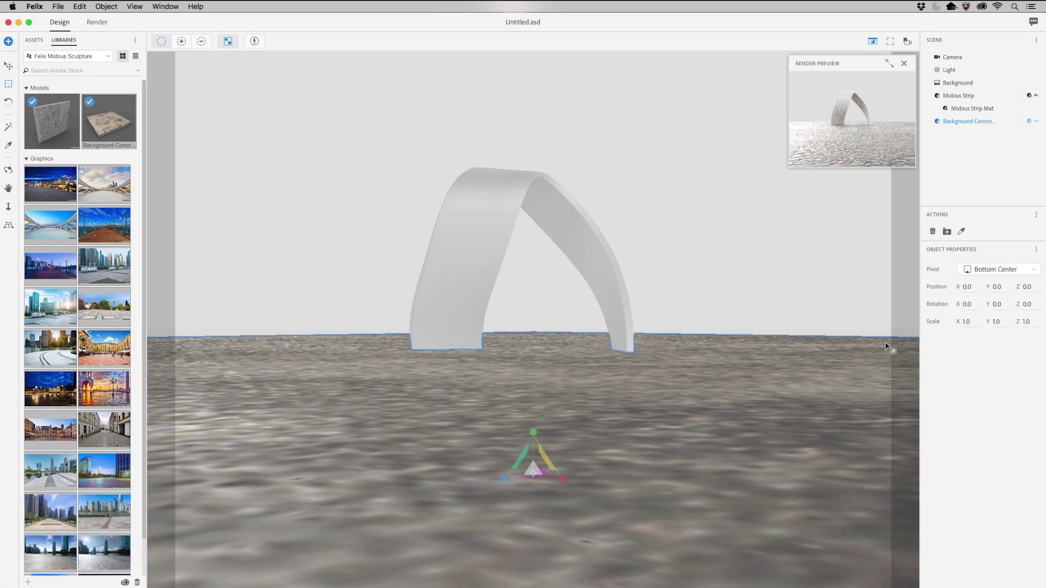
pyautogui.moveTo(886, 346); pyautogui.dragTo(787, 463)
pyautogui.moveTo(873, 418); pyautogui.dragTo(541, 563)
# Step: Rotate the concrete slab to about -45.6 on Y and move it to about X -1.2, Z -1.8
pyautogui.click(9, 102)
pyautogui.moveTo(536, 487); pyautogui.dragTo(504, 484)
pyautogui.click(9, 66)
pyautogui.press('r')
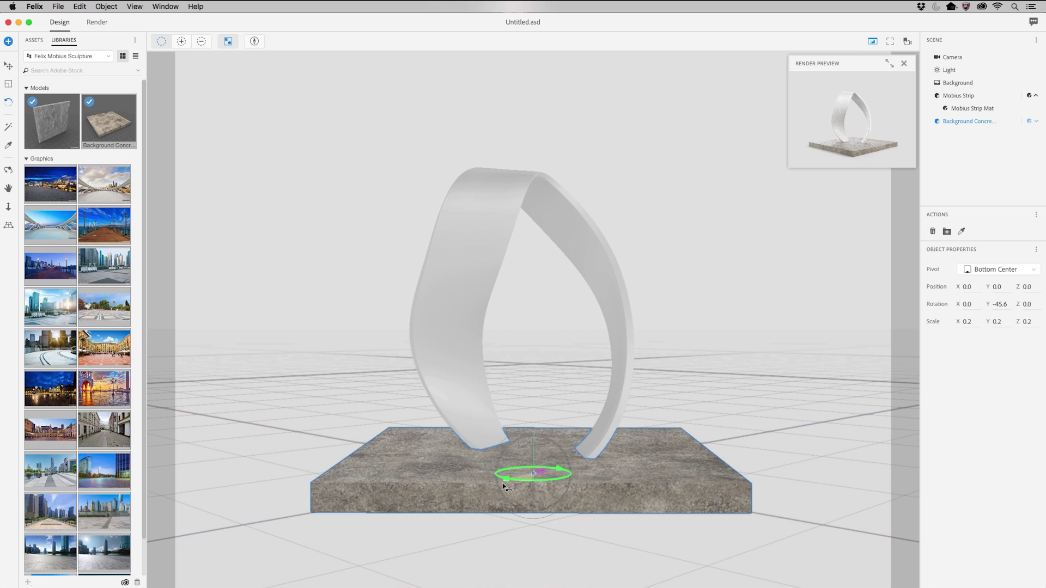
pyautogui.click(9, 66)
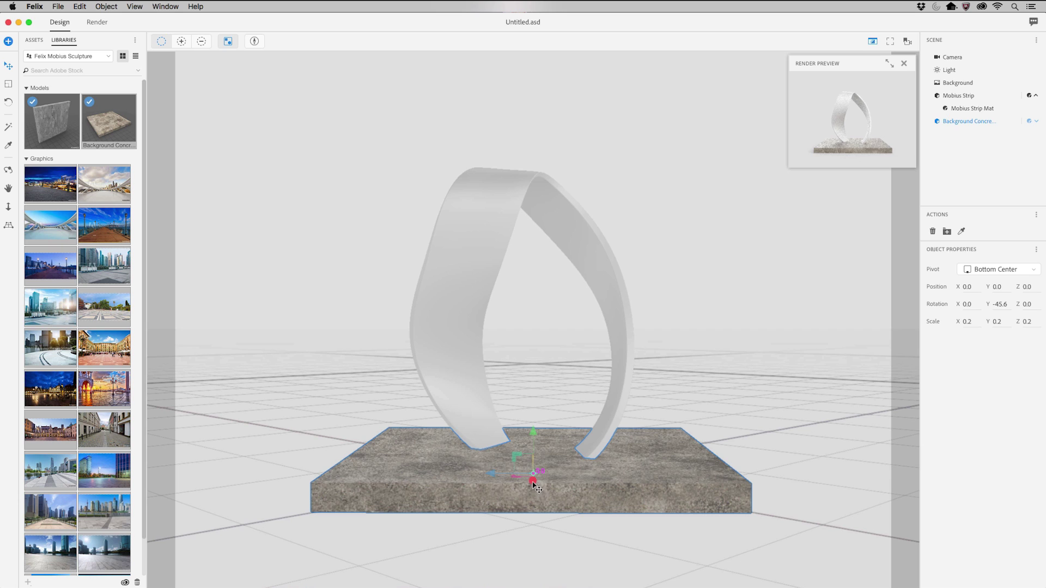
pyautogui.moveTo(532, 483); pyautogui.dragTo(498, 473)
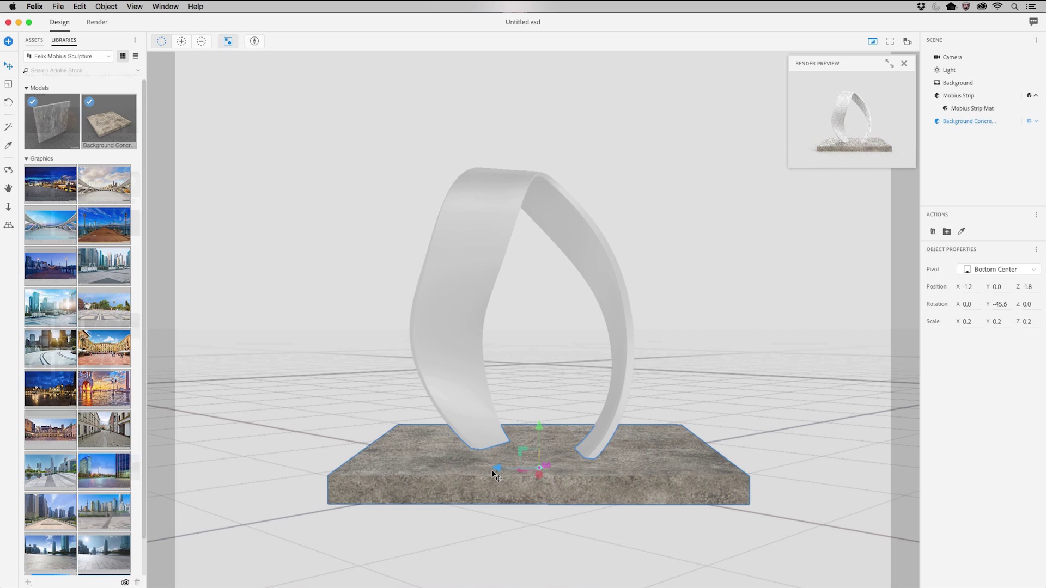
# Step: Orbit, pan and dolly the camera to frame the sculpture and slab from a higher, angled and more distant viewpoint
pyautogui.press('1')
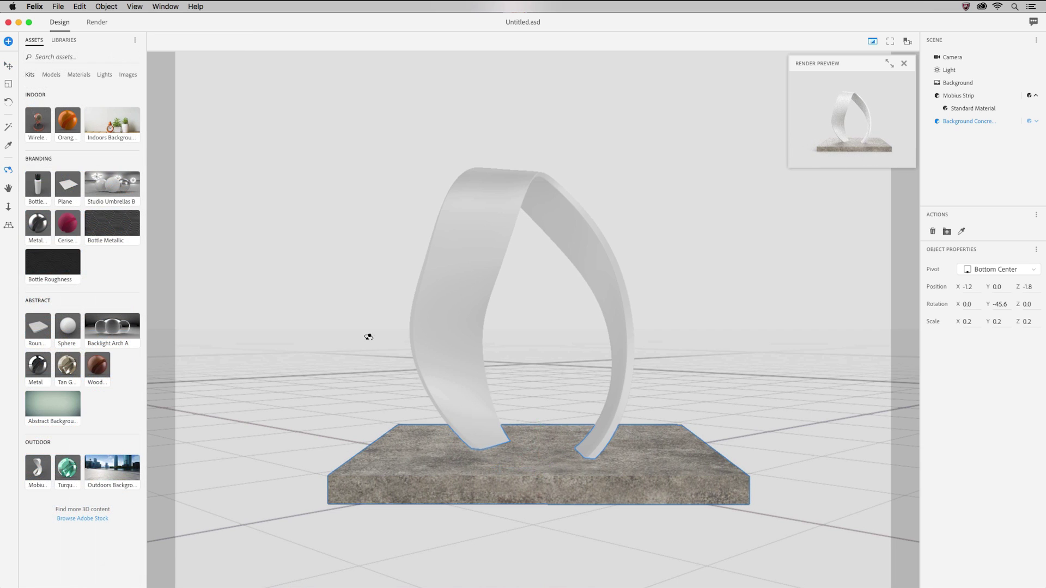
pyautogui.moveTo(367, 334)
pyautogui.mouseDown()
pyautogui.moveTo(439, 436)
pyautogui.moveTo(423, 368)
pyautogui.mouseUp()
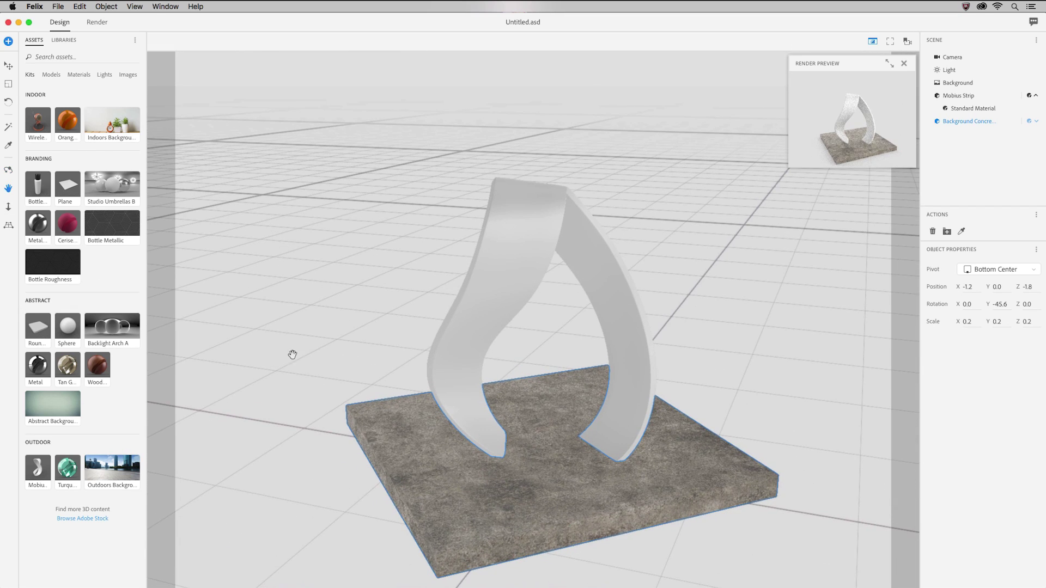
pyautogui.press('2')
pyautogui.moveTo(491, 477); pyautogui.dragTo(489, 444)
pyautogui.press('3')
pyautogui.moveTo(287, 402)
pyautogui.mouseDown()
pyautogui.moveTo(474, 327)
pyautogui.moveTo(508, 509)
pyautogui.mouseUp()
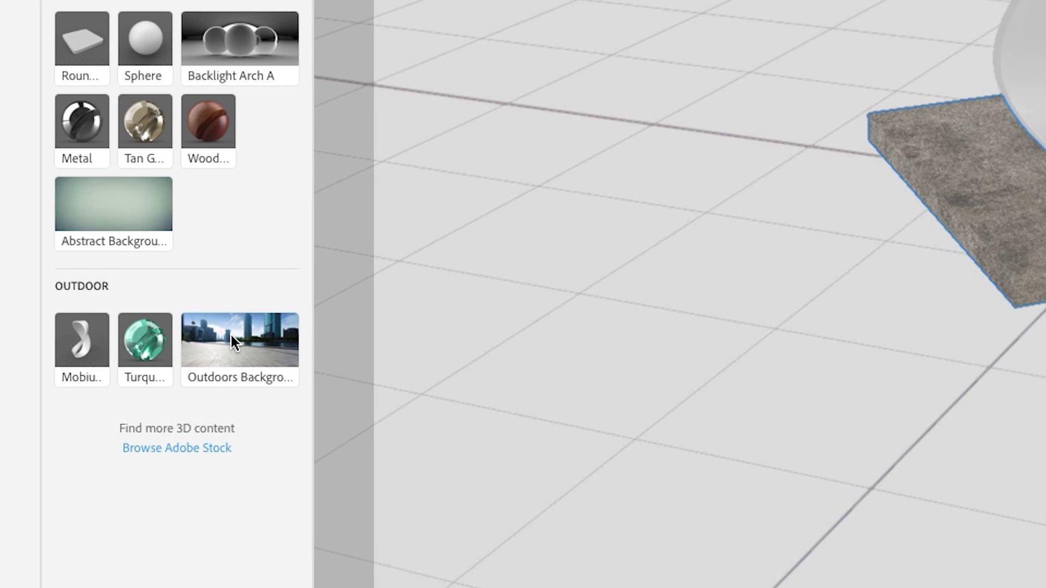
# Step: Apply the Outdoors Background image from the Outdoor kit, and resize and align the camera to the image
pyautogui.click(231, 335)
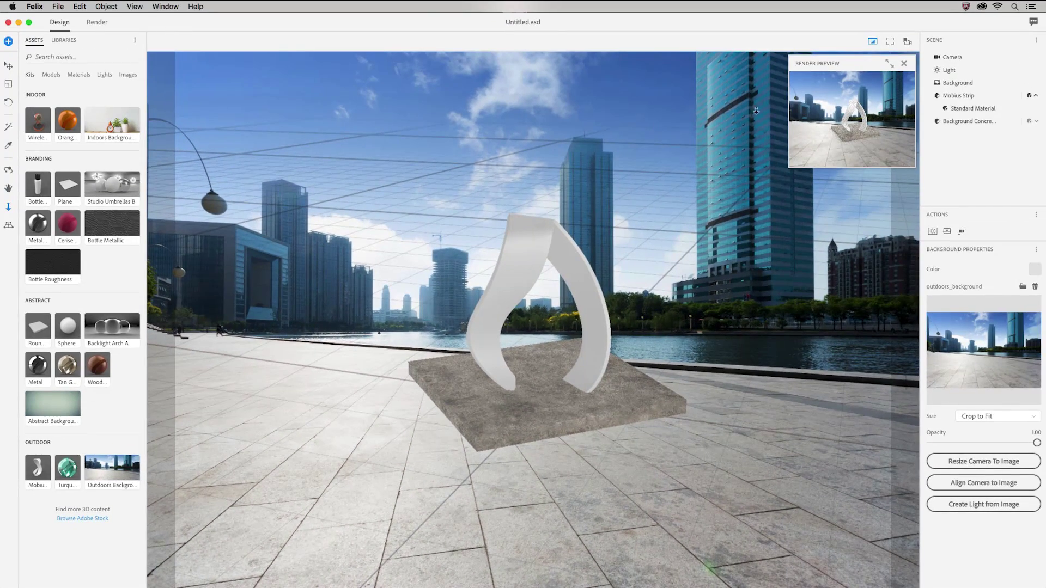
pyautogui.click(951, 83)
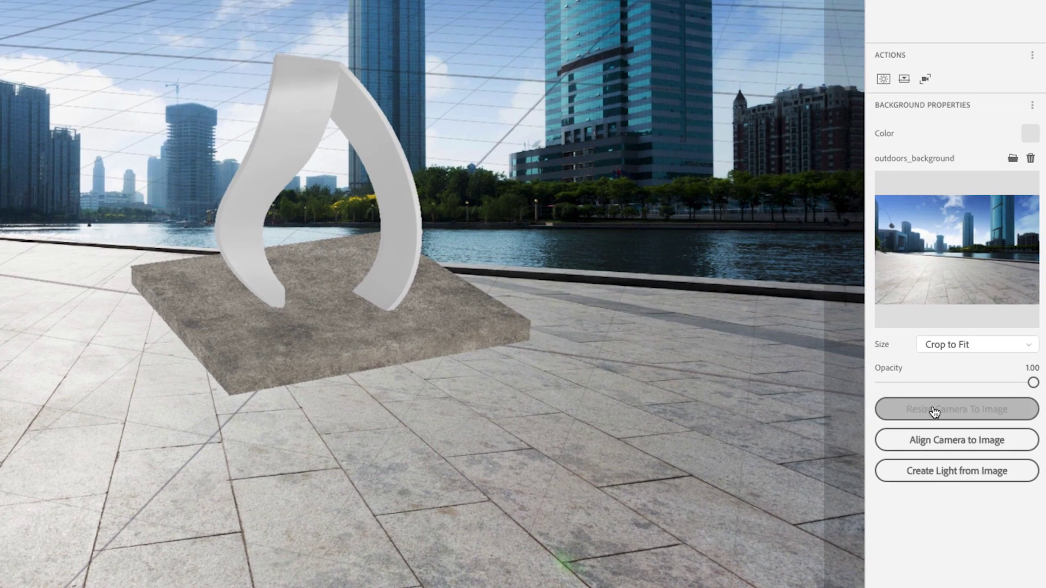
pyautogui.click(970, 485)
pyautogui.click(927, 430)
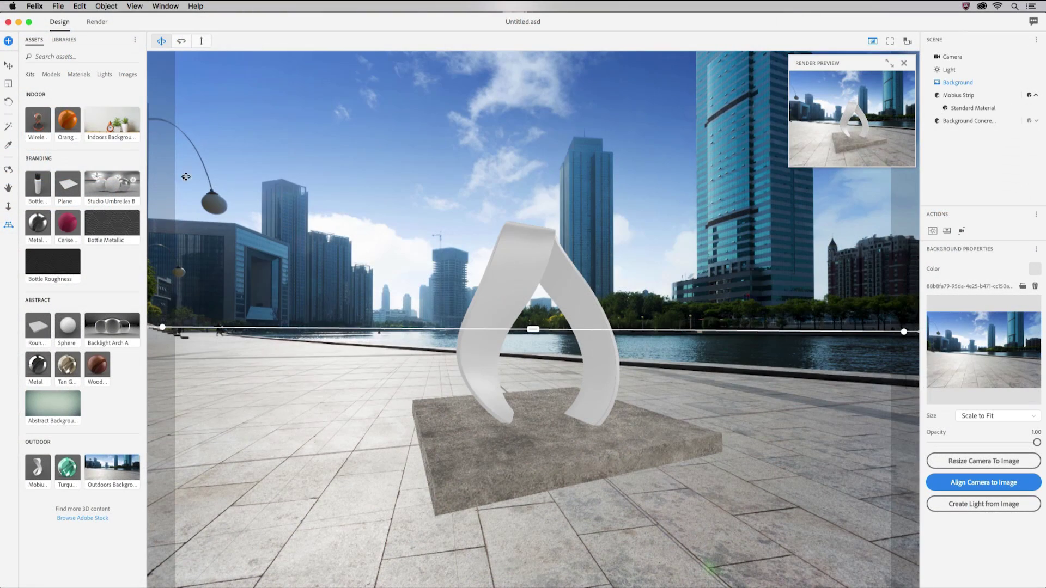
# Step: Apply the Outdoor kit's turquoise material to the Mobius strip
pyautogui.click(8, 66)
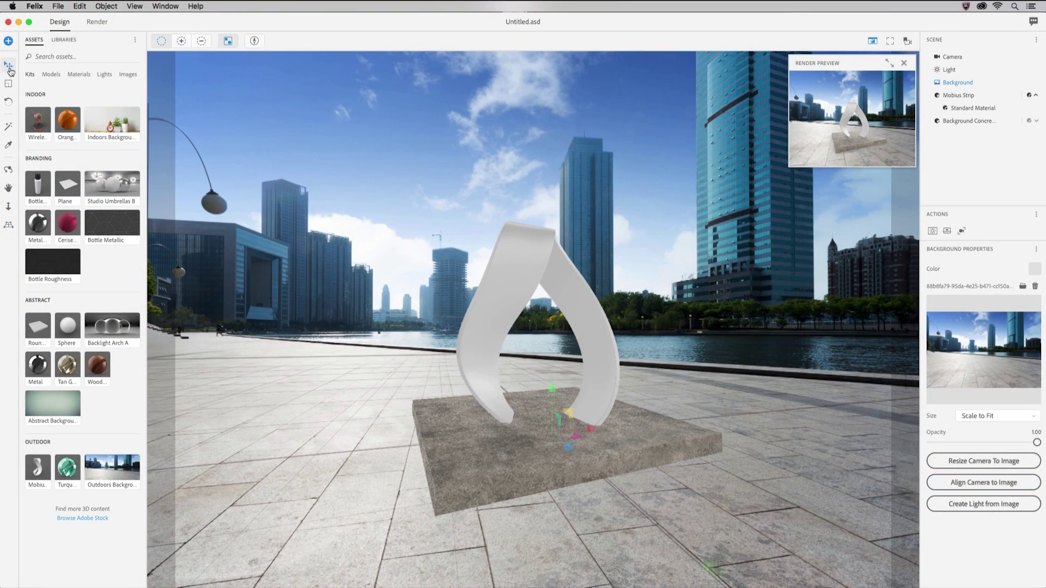
pyautogui.click(513, 272)
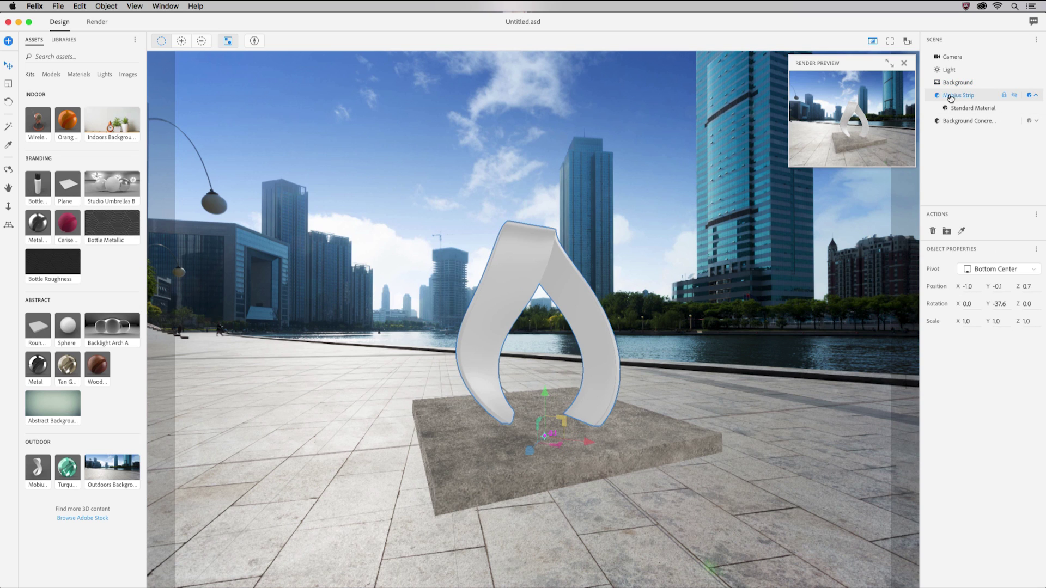
pyautogui.click(61, 472)
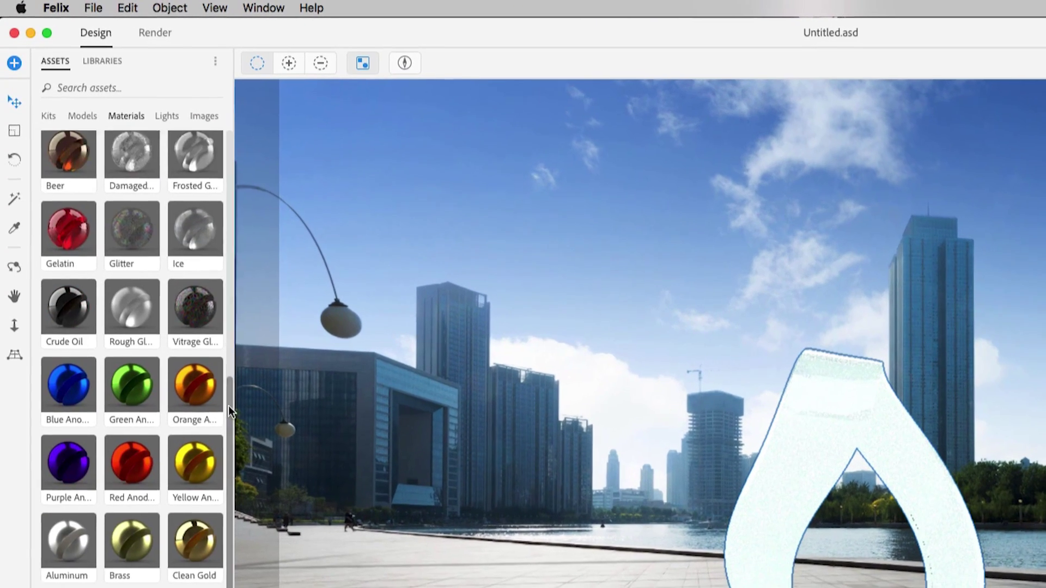
# Step: Apply the Aluminum material from the materials collection to the Mobius strip
pyautogui.scroll(-2, 140, 279)
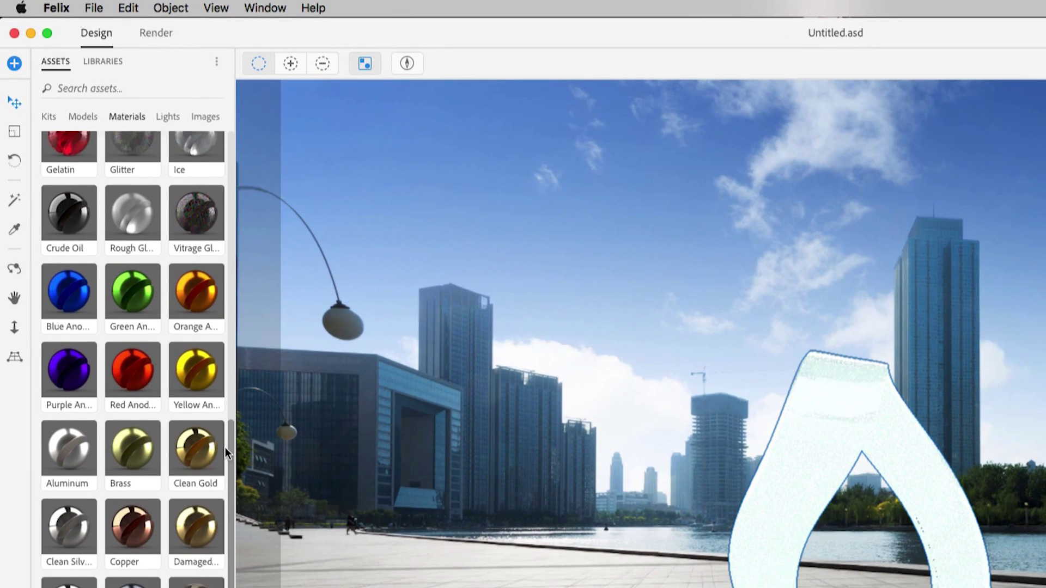
pyautogui.moveTo(69, 444); pyautogui.dragTo(795, 415)
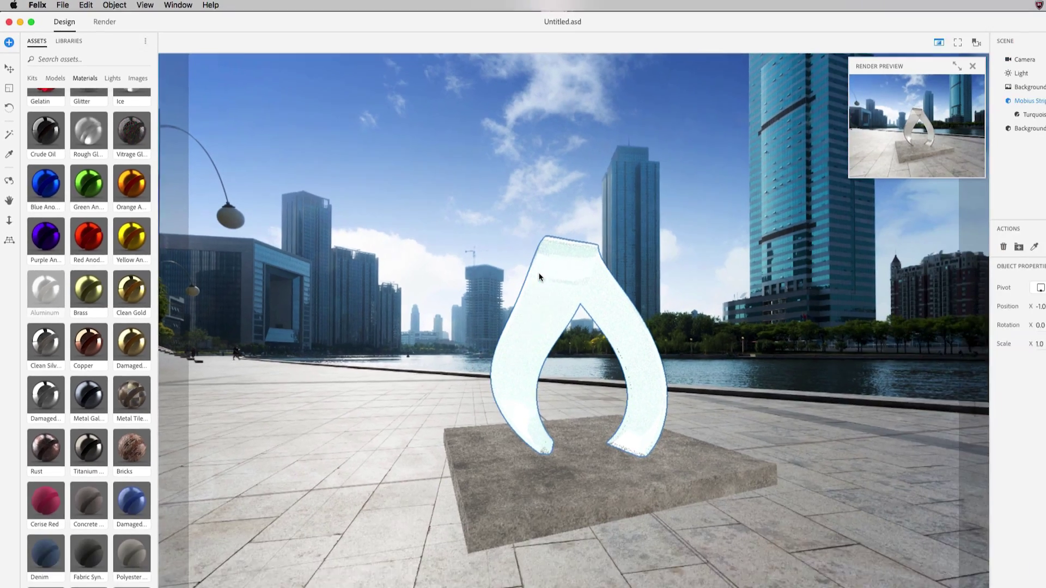
pyautogui.moveTo(539, 277); pyautogui.dragTo(540, 277)
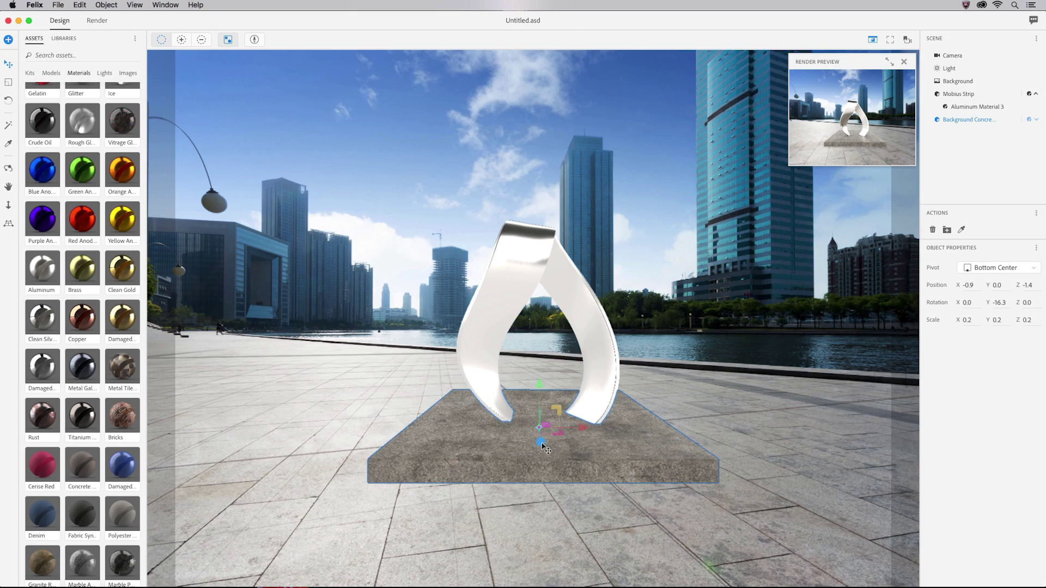
# Step: Move the concrete slab toward the camera and slightly down, to about X -4.5, Y -0.3, Z 2.7
pyautogui.click(539, 456)
pyautogui.moveTo(540, 457); pyautogui.dragTo(561, 457)
pyautogui.moveTo(516, 405); pyautogui.dragTo(519, 413)
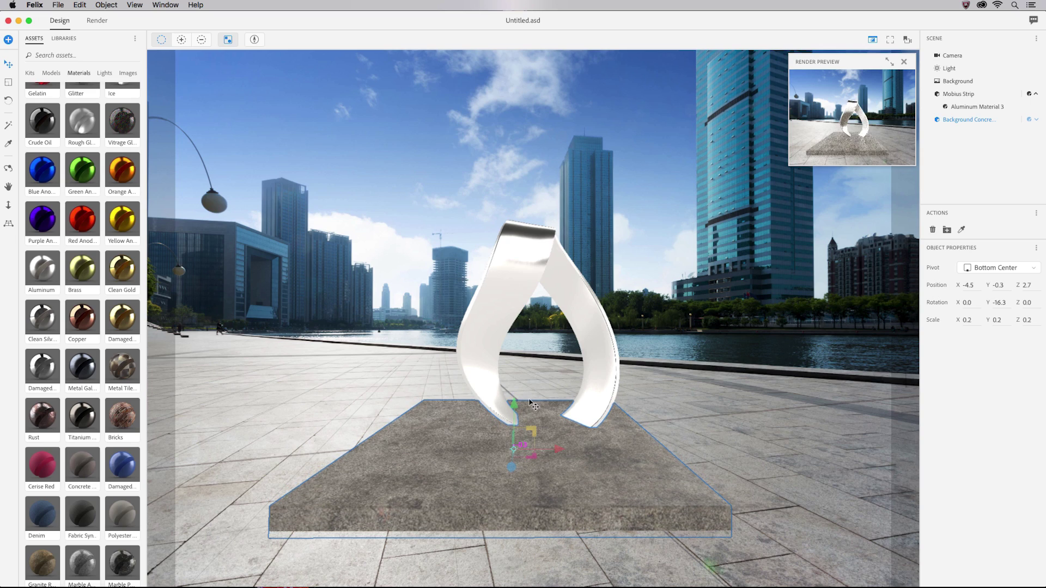
# Step: Scale the Mobius strip up uniformly to about 1.3
pyautogui.click(490, 355)
pyautogui.press('s')
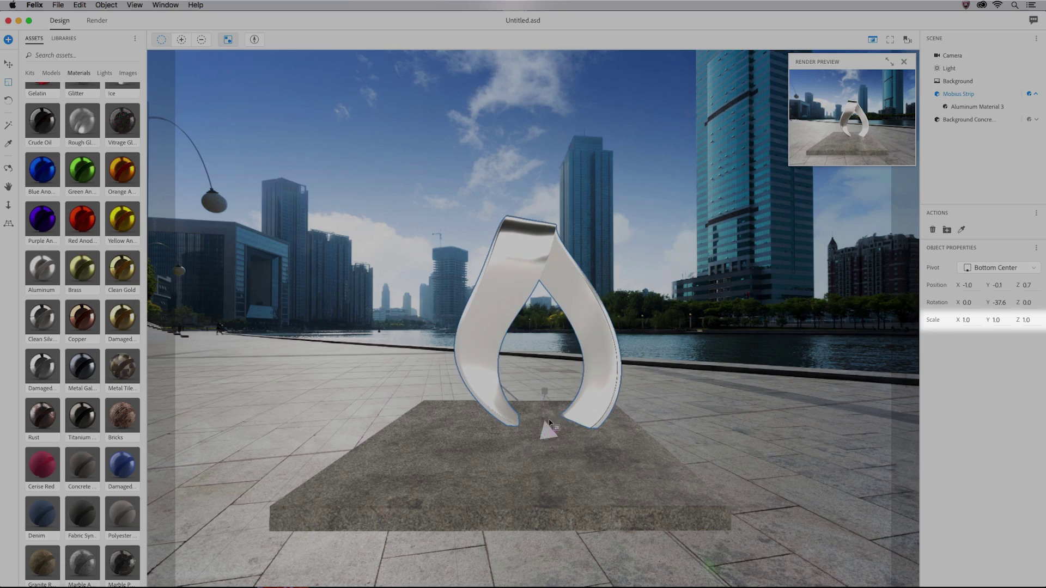
pyautogui.moveTo(550, 423); pyautogui.dragTo(672, 281)
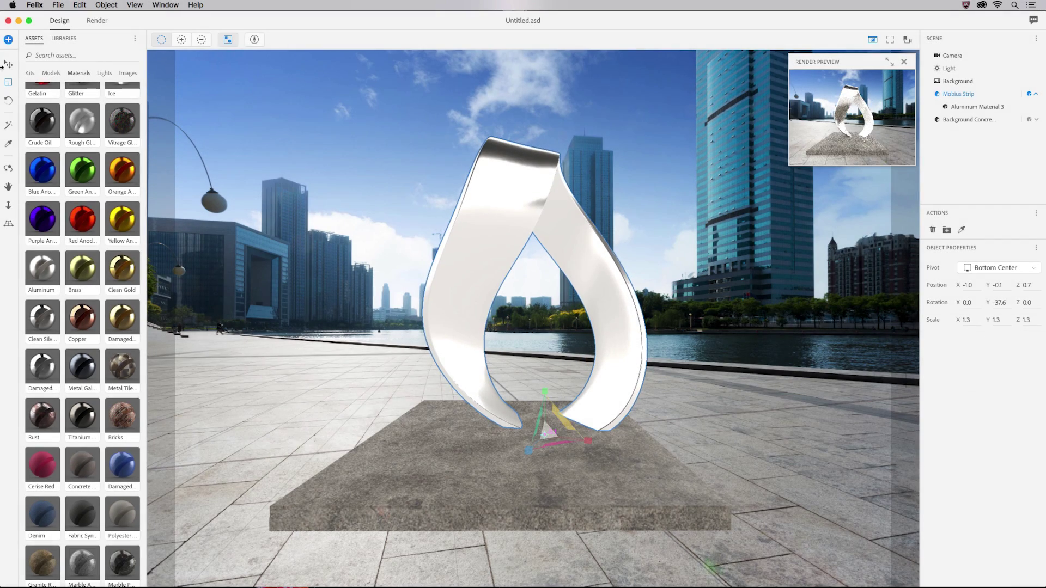
# Step: Move the Mobius strip forward over the concrete slab, to about X -8.4, Y -1.9, Z 7.1
pyautogui.press('v')
pyautogui.moveTo(544, 430); pyautogui.dragTo(485, 506)
pyautogui.moveTo(502, 427); pyautogui.dragTo(592, 520)
pyautogui.moveTo(482, 525); pyautogui.dragTo(456, 534)
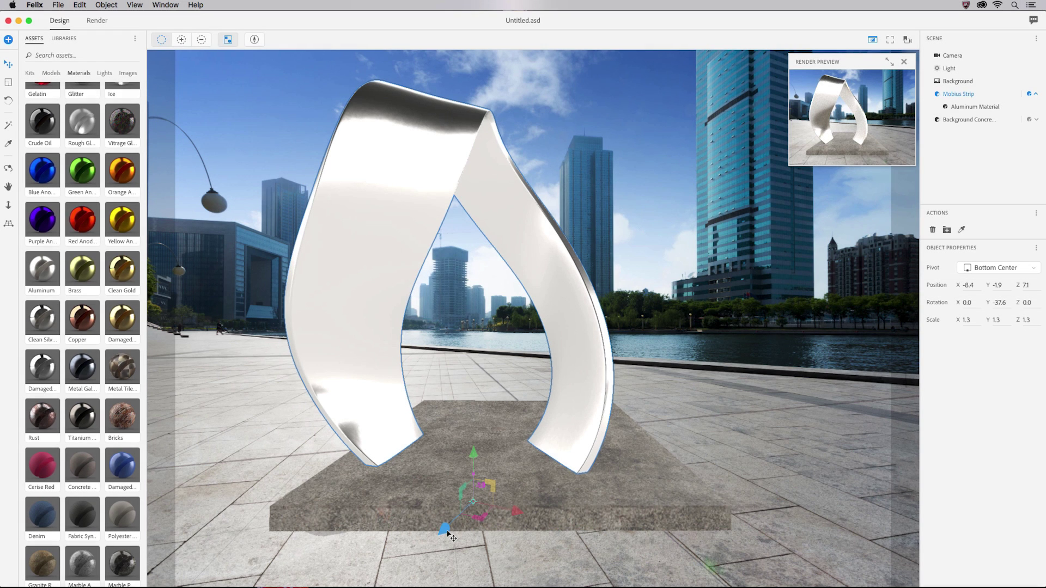
# Step: Duplicate the Mobius strip
pyautogui.click(81, 5)
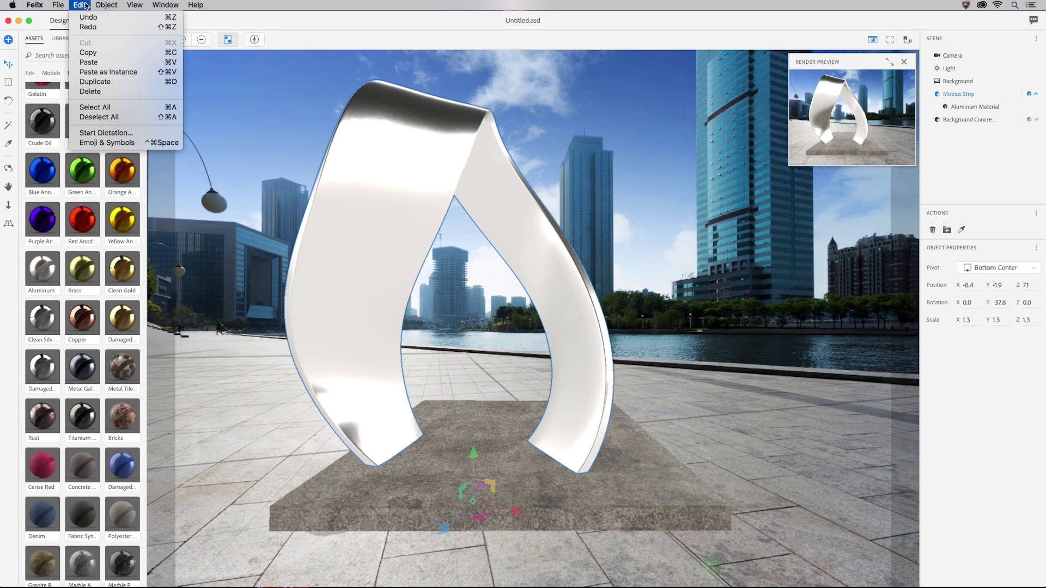
pyautogui.click(93, 82)
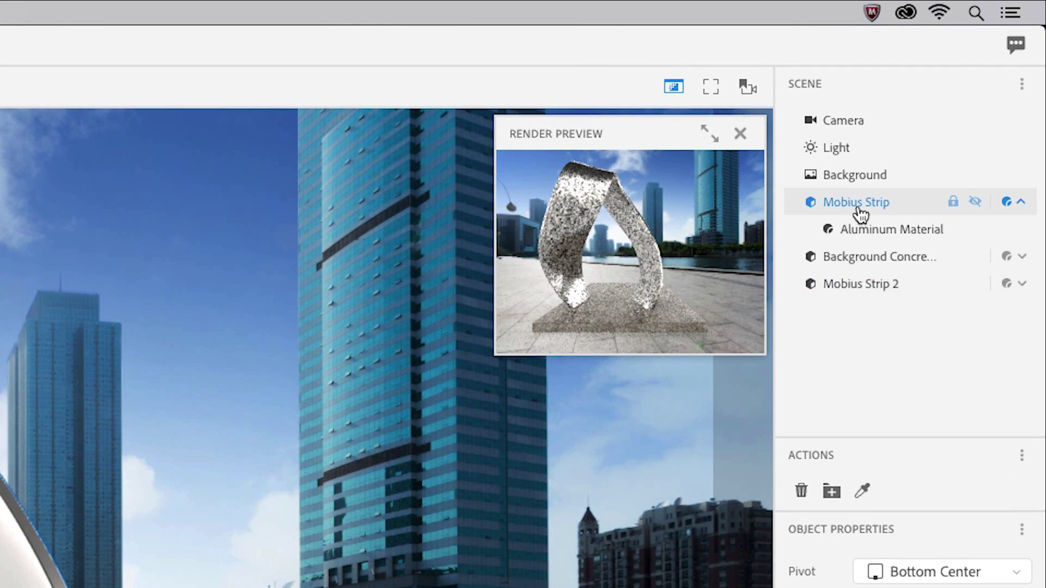
# Step: Make two more Mobius strip copies and place the first copy, scaled to 1.1, at about X -6.1, Y -1.9, Z 8.8
pyautogui.press('super+d')
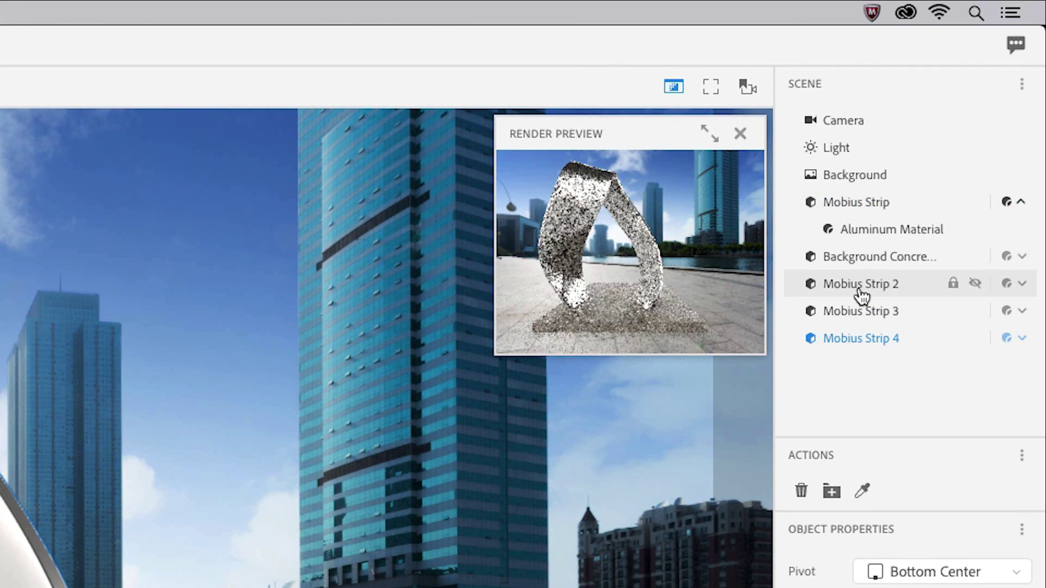
pyautogui.click(859, 284)
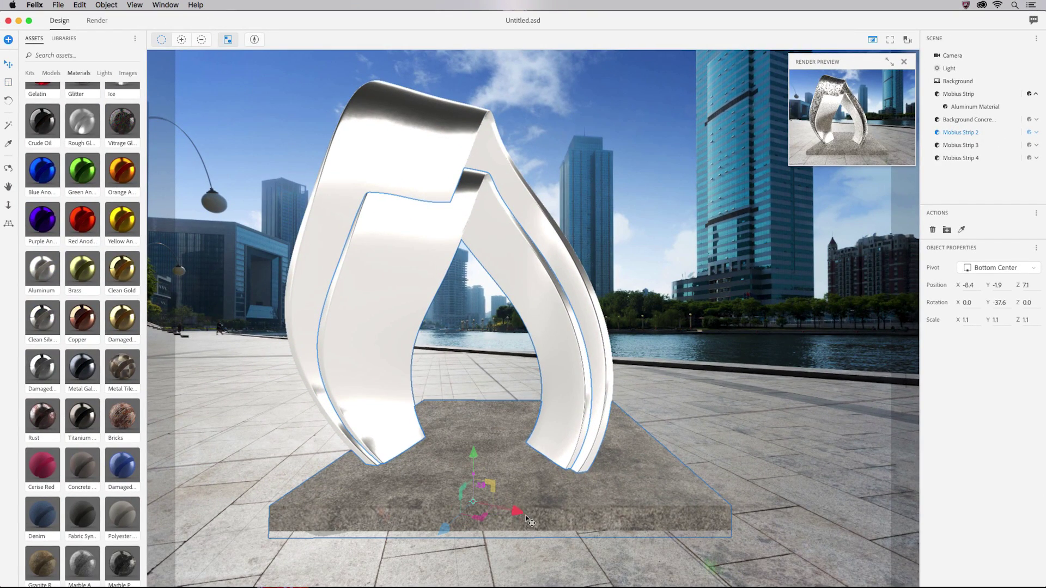
pyautogui.moveTo(530, 522); pyautogui.dragTo(569, 532)
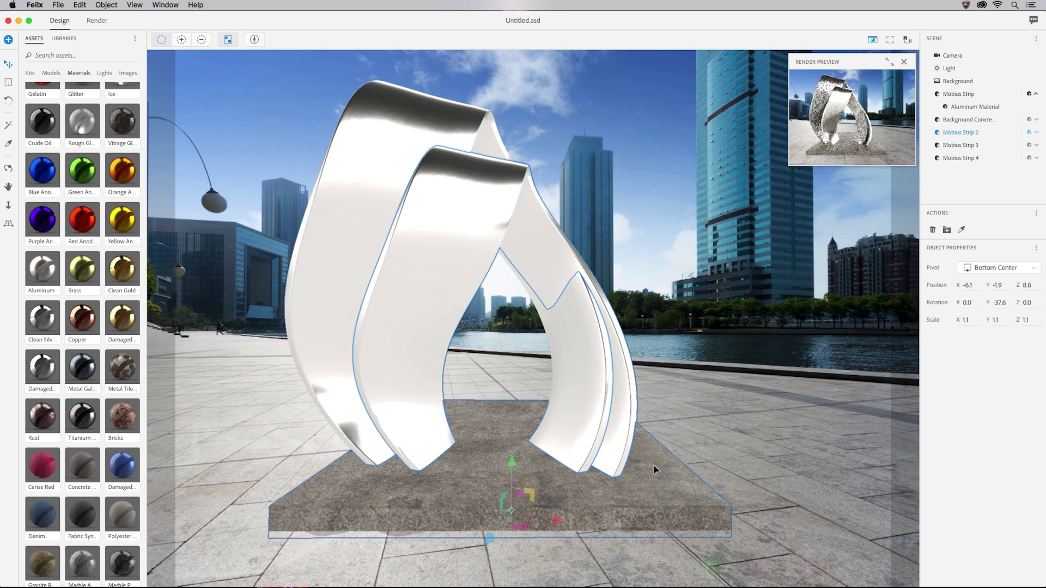
# Step: Scale the second Mobius strip copy down uniformly to 1.0 and move it to about X -4.1, Y -1.9, Z 10.4
pyautogui.click(567, 466)
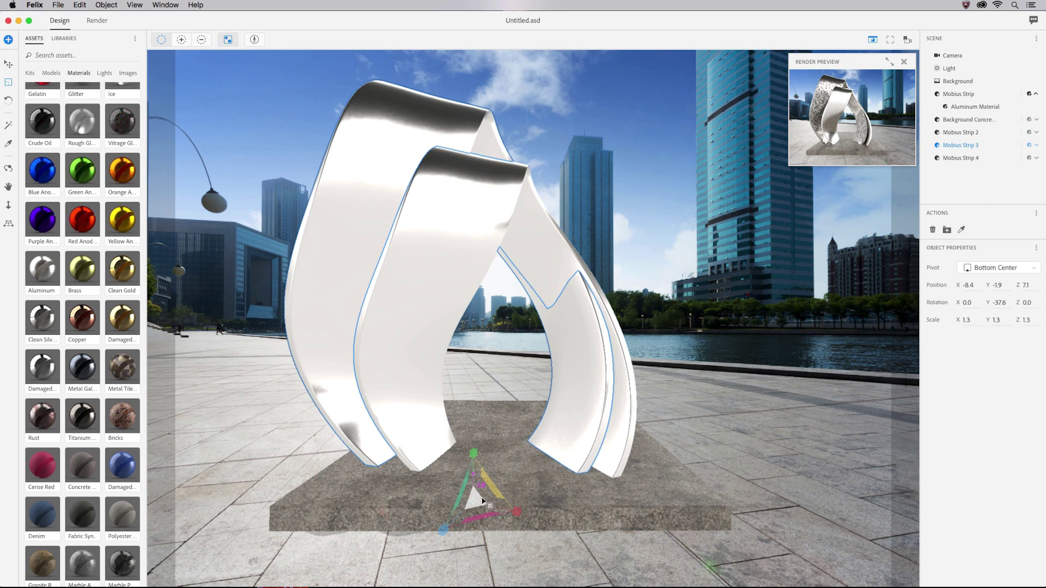
pyautogui.moveTo(483, 501); pyautogui.dragTo(444, 552)
pyautogui.moveTo(524, 517); pyautogui.dragTo(608, 532)
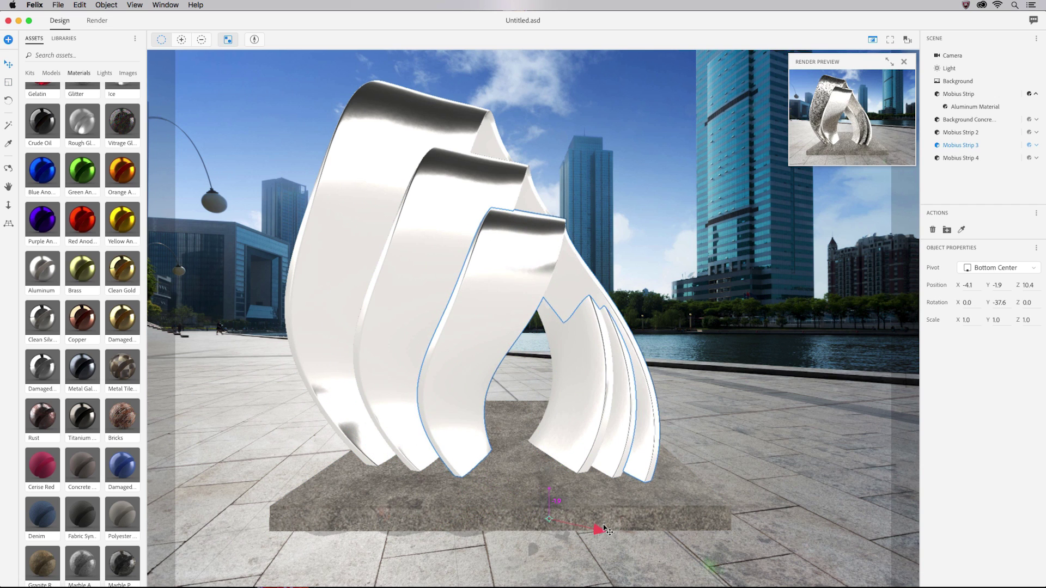
# Step: Scale the third Mobius strip copy down uniformly to 0.8 and move it to about X -2.2, Y -1.9, Z 11.8
pyautogui.click(561, 415)
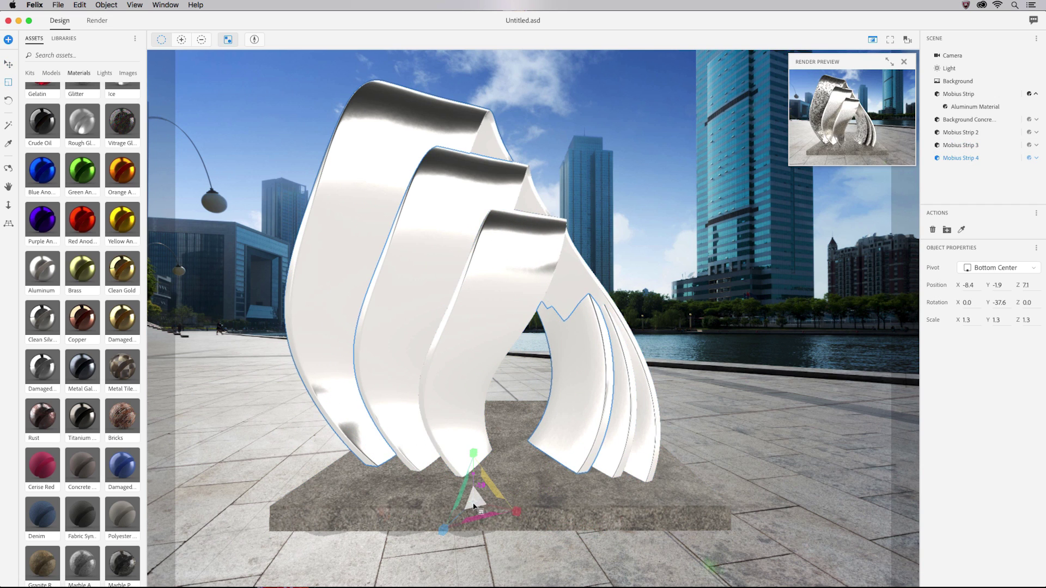
pyautogui.moveTo(474, 507); pyautogui.dragTo(459, 528)
pyautogui.moveTo(526, 524); pyautogui.dragTo(632, 537)
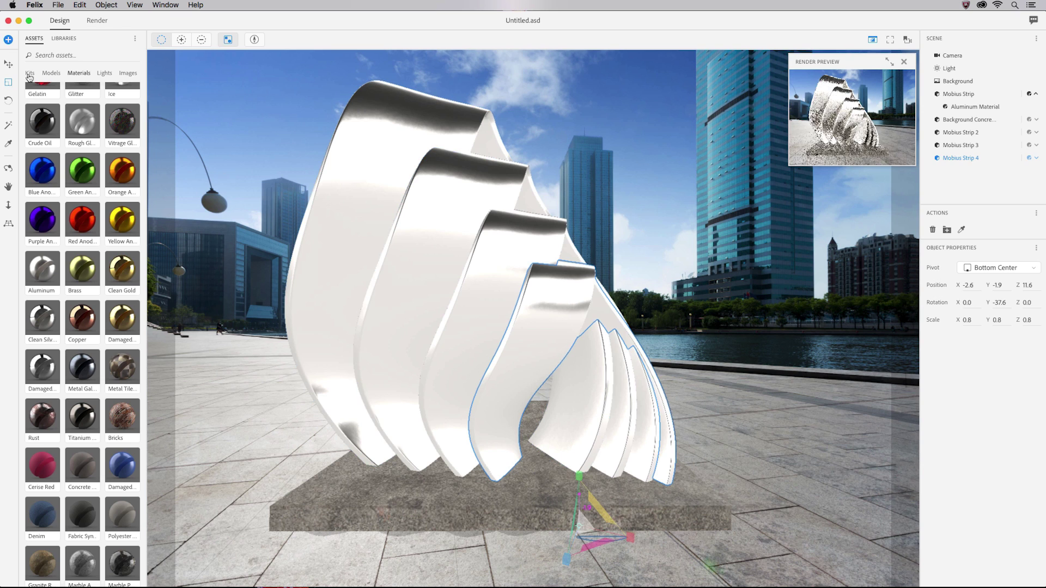
pyautogui.moveTo(631, 538); pyautogui.dragTo(644, 541)
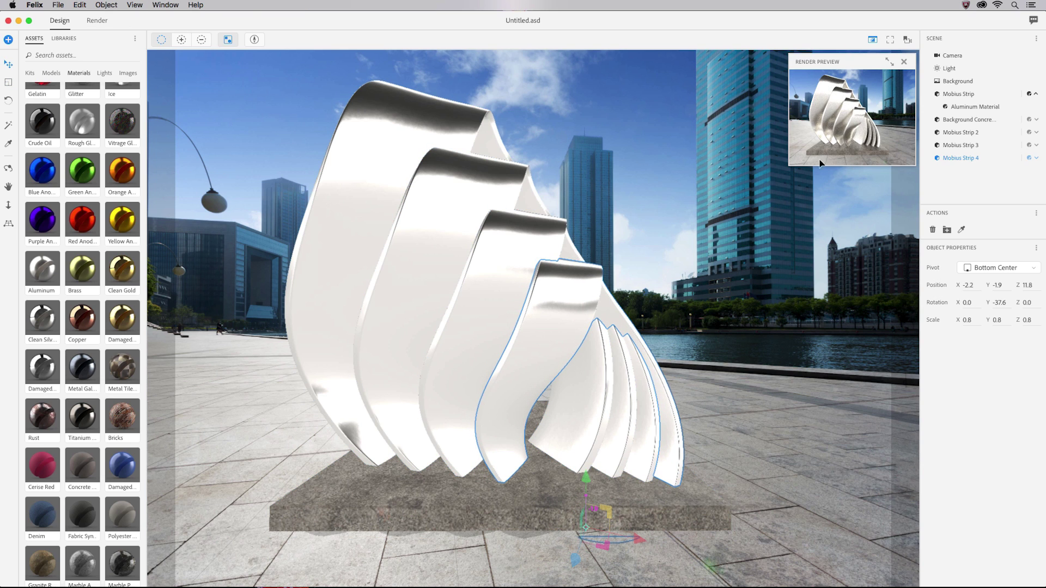
# Step: Check the sculpture in the enlarged render preview and create the scene light from the background image
pyautogui.click(888, 61)
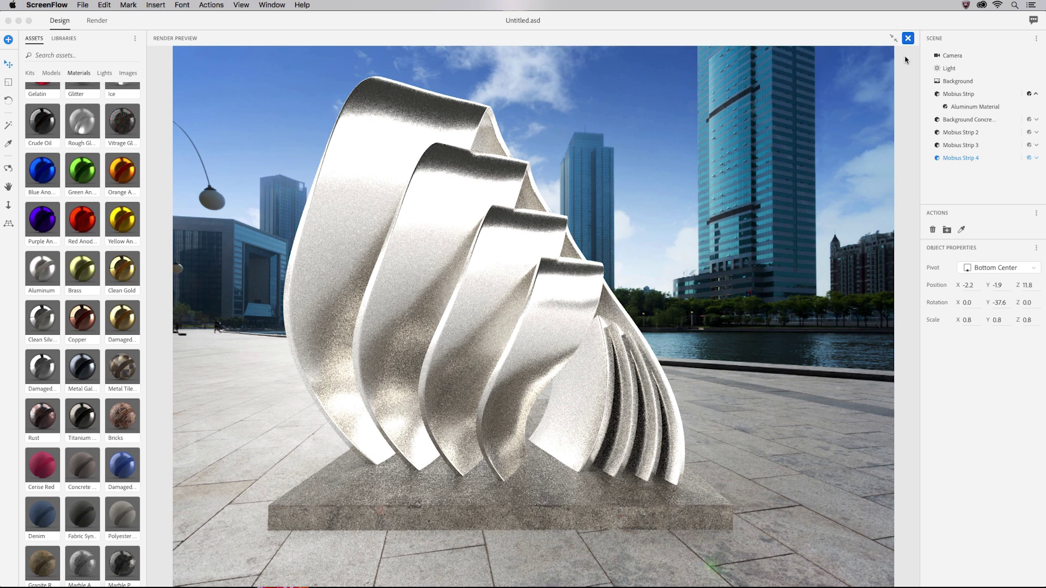
pyautogui.click(958, 80)
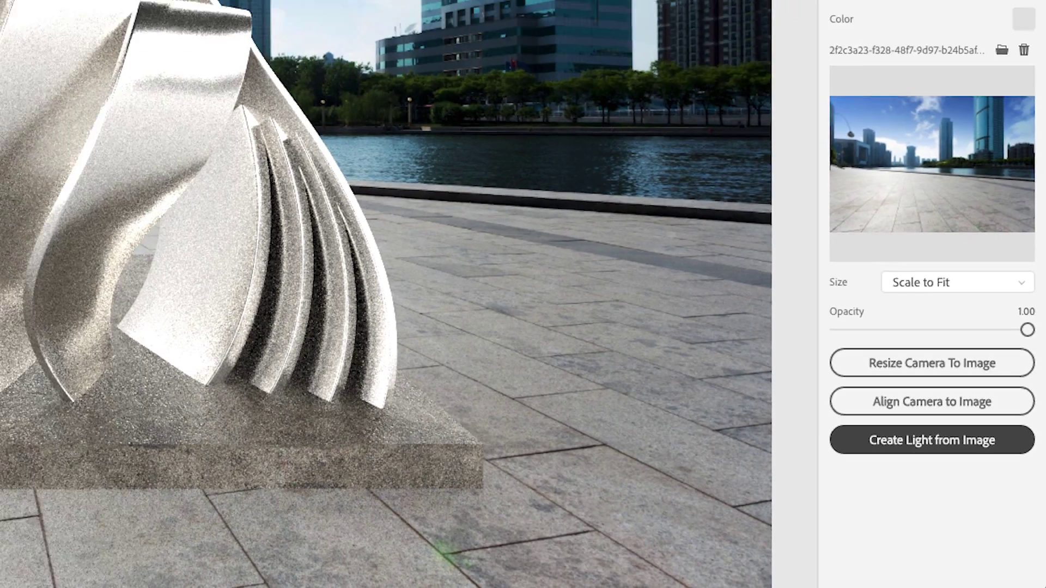
pyautogui.click(910, 413)
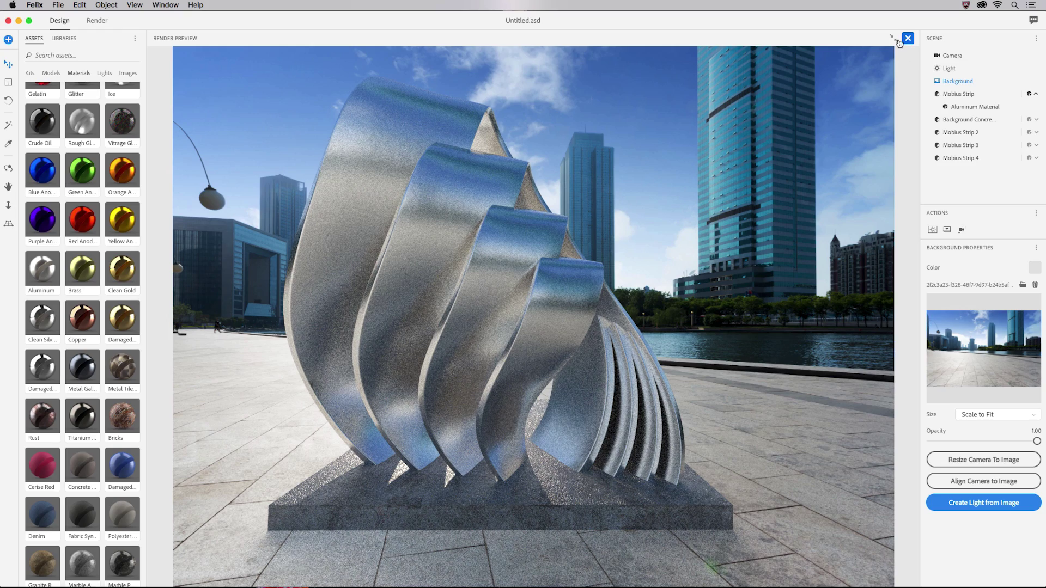
pyautogui.click(894, 38)
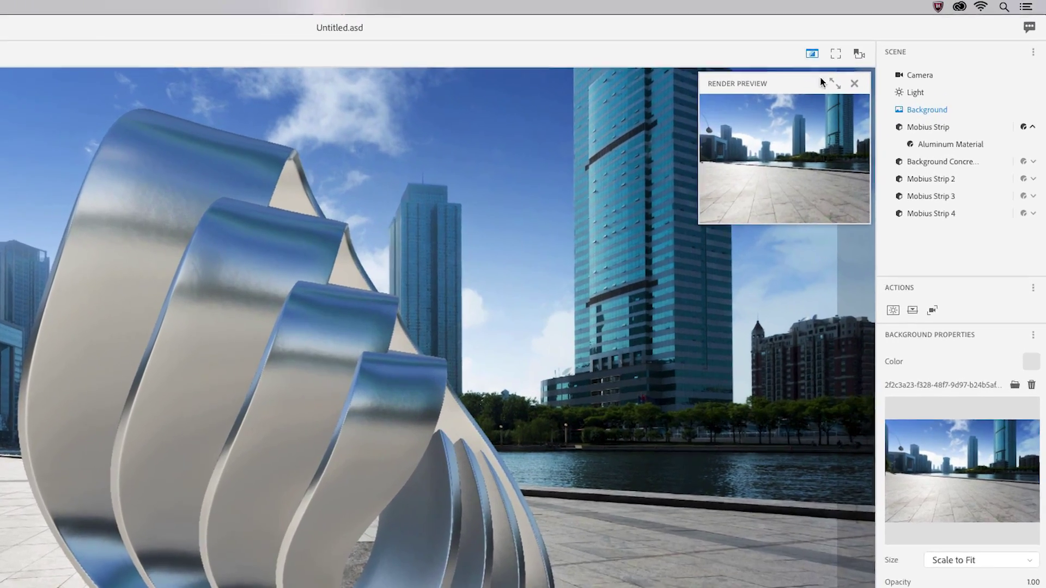
# Step: Adjust the sun light to intensity about 0.558, height about 41.97, rotation about -171.35 and cloudiness about 0.09
pyautogui.click(914, 93)
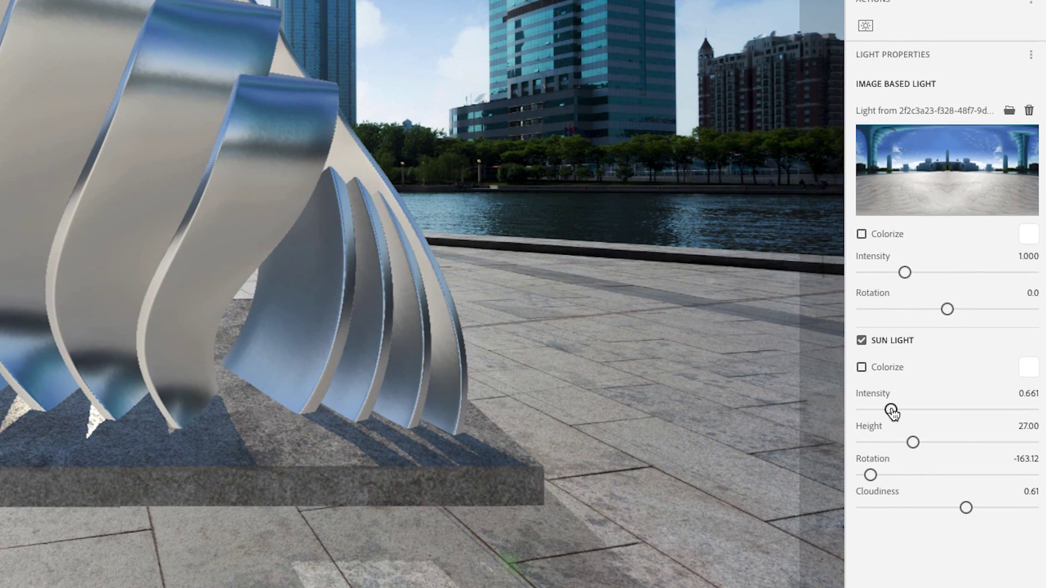
pyautogui.moveTo(892, 412)
pyautogui.mouseDown()
pyautogui.moveTo(943, 412)
pyautogui.moveTo(886, 432)
pyautogui.moveTo(945, 445)
pyautogui.moveTo(897, 475)
pyautogui.moveTo(941, 479)
pyautogui.mouseUp()
pyautogui.moveTo(871, 475)
pyautogui.mouseDown()
pyautogui.moveTo(1030, 475)
pyautogui.moveTo(866, 475)
pyautogui.mouseUp()
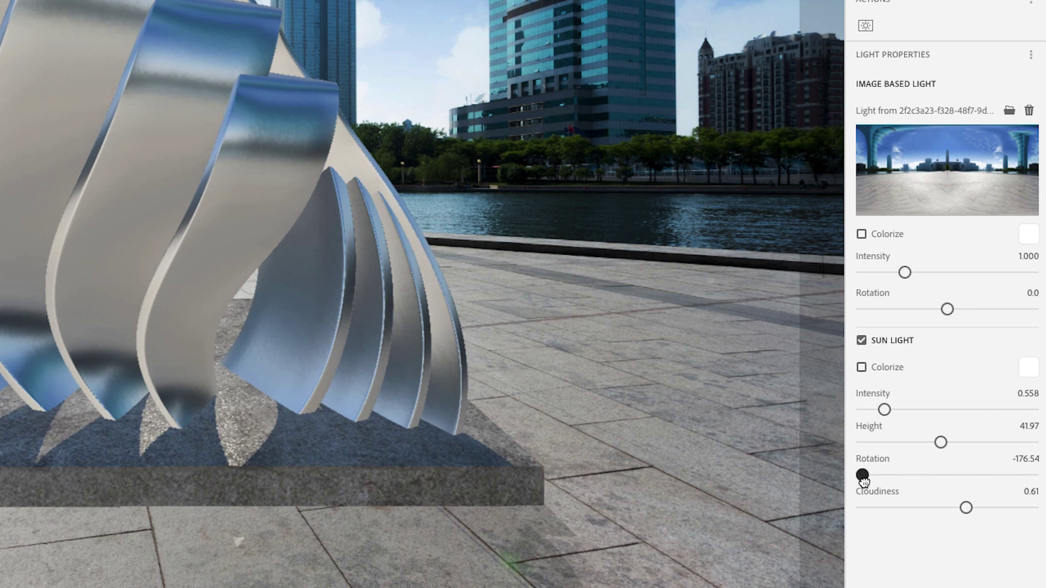
pyautogui.moveTo(966, 508); pyautogui.dragTo(883, 508)
pyautogui.moveTo(883, 508); pyautogui.dragTo(878, 507)
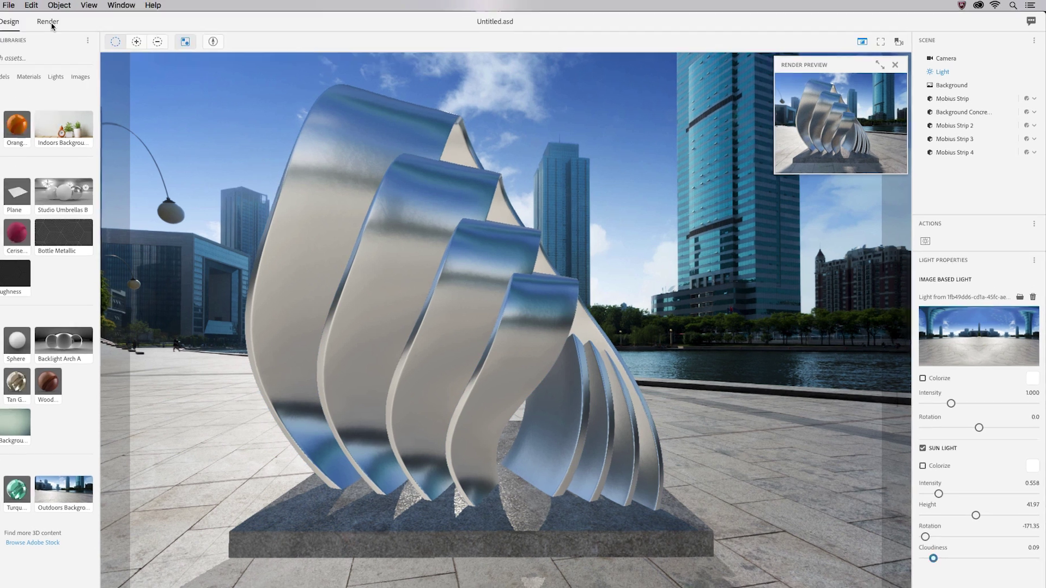
# Step: Set up the render with Low (Fast) quality and the PSD (layered) format
pyautogui.click(95, 21)
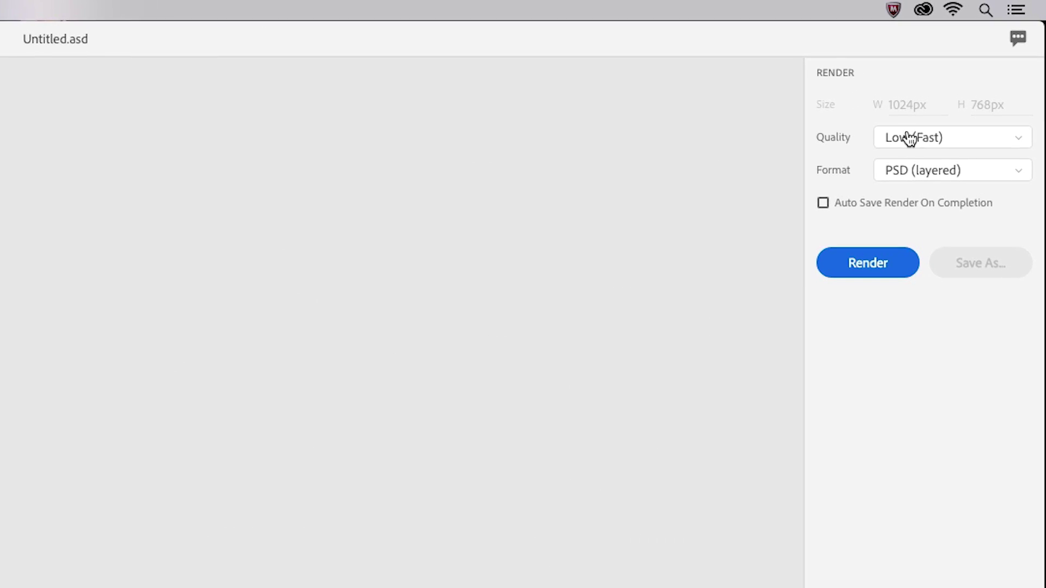
pyautogui.click(951, 99)
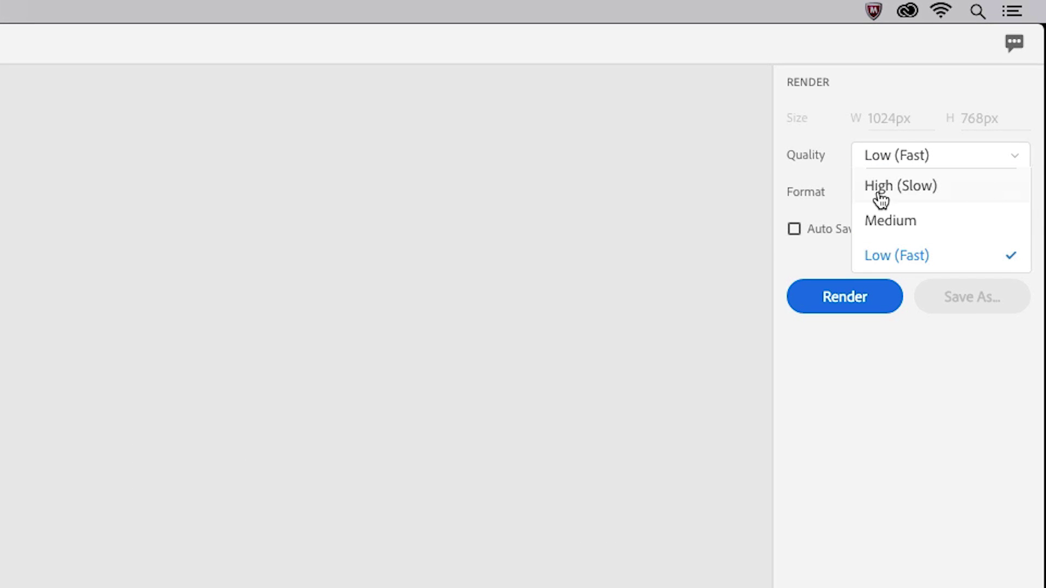
pyautogui.click(820, 200)
pyautogui.click(1014, 201)
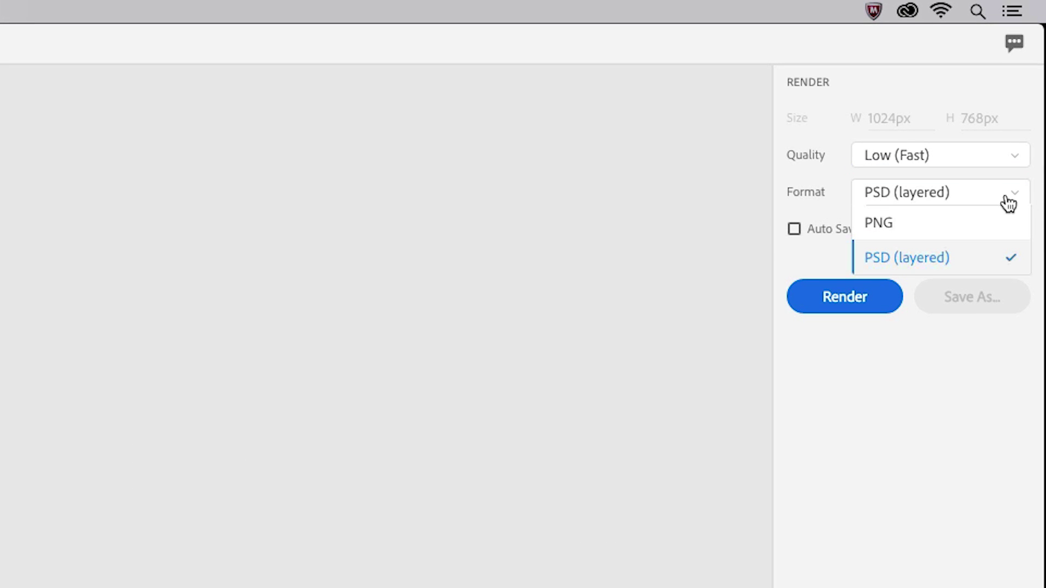
pyautogui.click(934, 260)
# Step: Enable auto-saving of the completed render as MobiusSculpture.psd on the Desktop and start the render
pyautogui.click(794, 228)
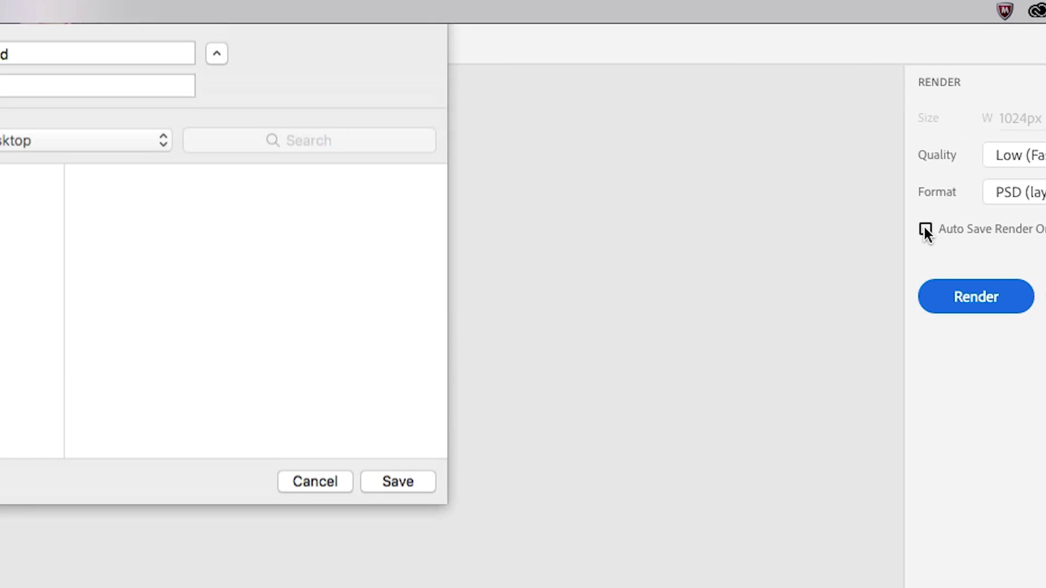
pyautogui.write('MobiusSculpture.psd')
pyautogui.press('BackSpace')
pyautogui.press('BackSpace')
pyautogui.press('BackSpace')
pyautogui.press('BackSpace')
pyautogui.press('BackSpace')
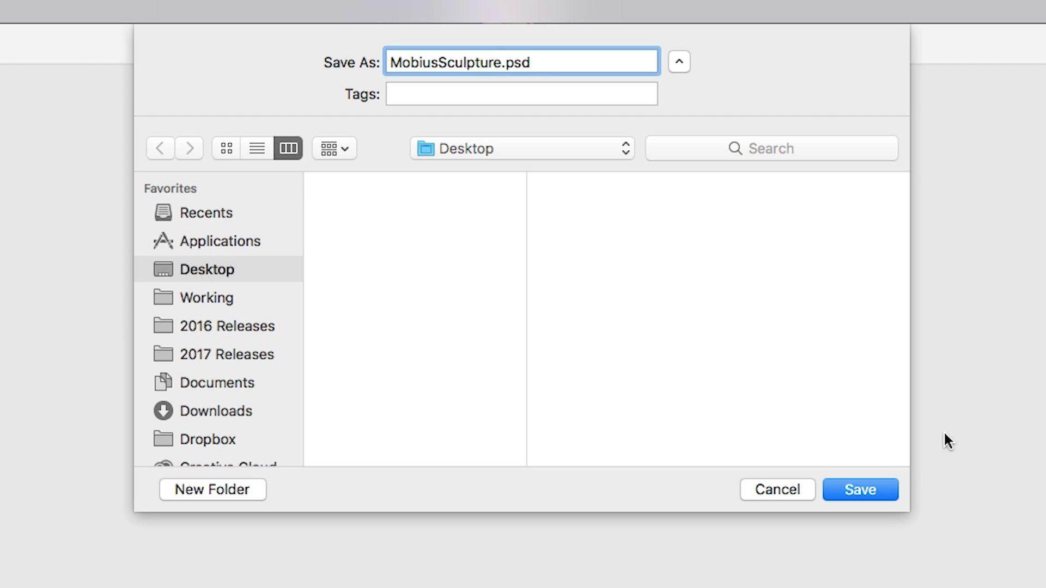
pyautogui.click(880, 488)
pyautogui.click(951, 140)
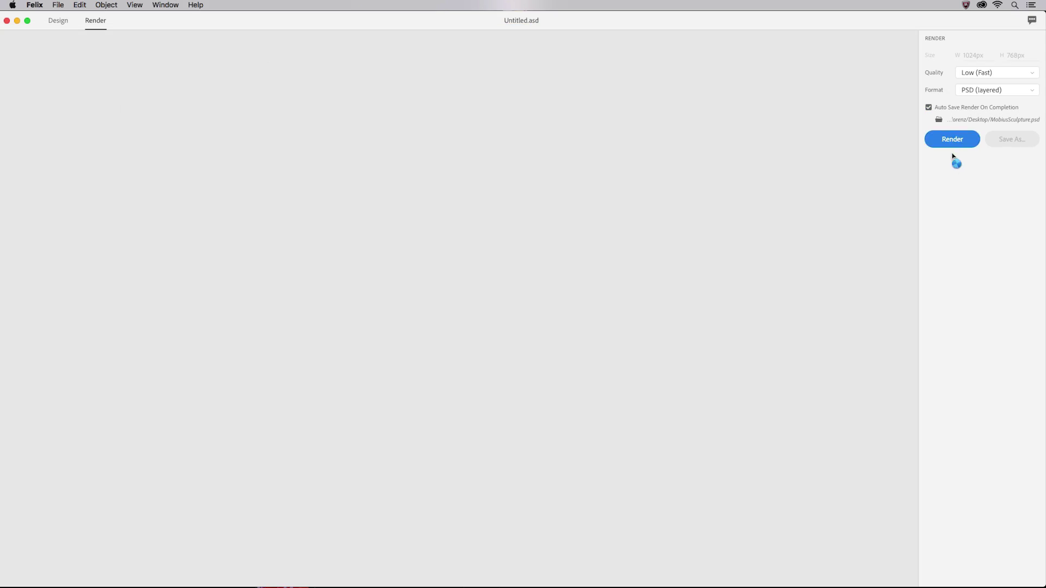